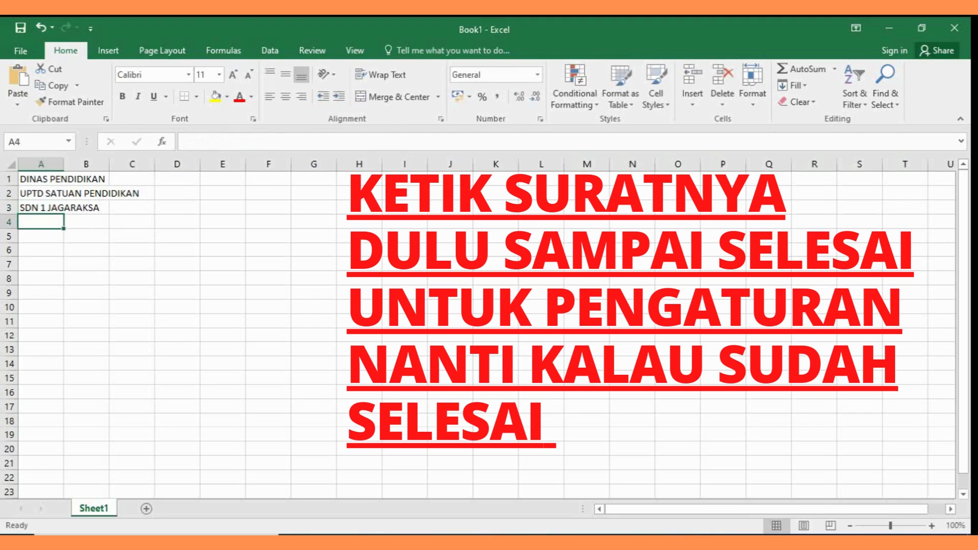
# Enter the school's address line in A4, beginning with "Alamat :" and capitalizing each place name
pyautogui.write('Alamat :')
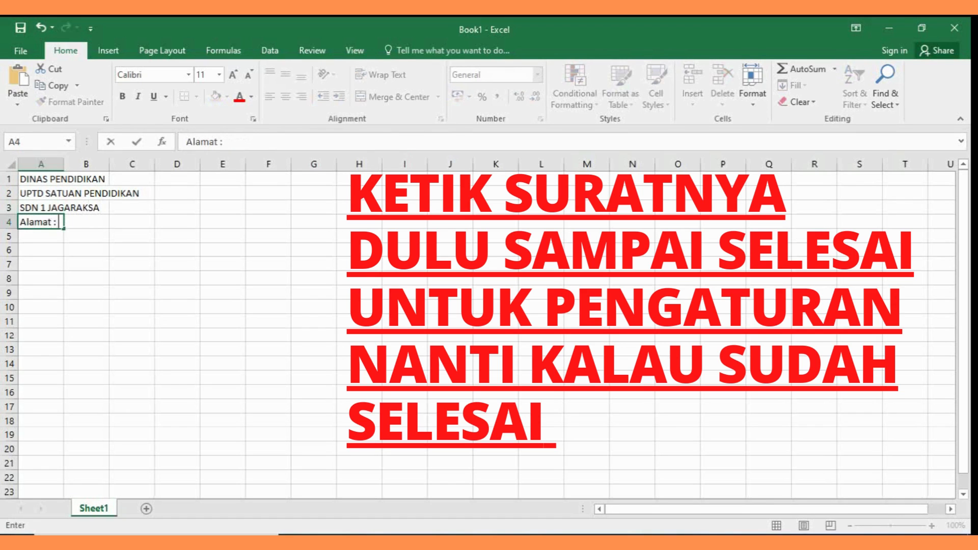
pyautogui.write(' Kp. warungpojok')
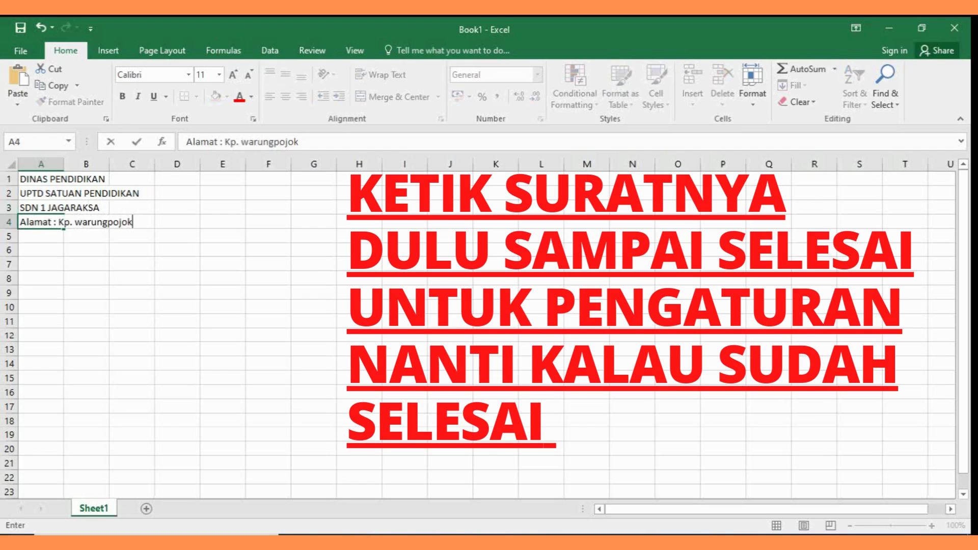
pyautogui.click(75, 222)
pyautogui.press('Delete')
pyautogui.write('W')
pyautogui.press('End')
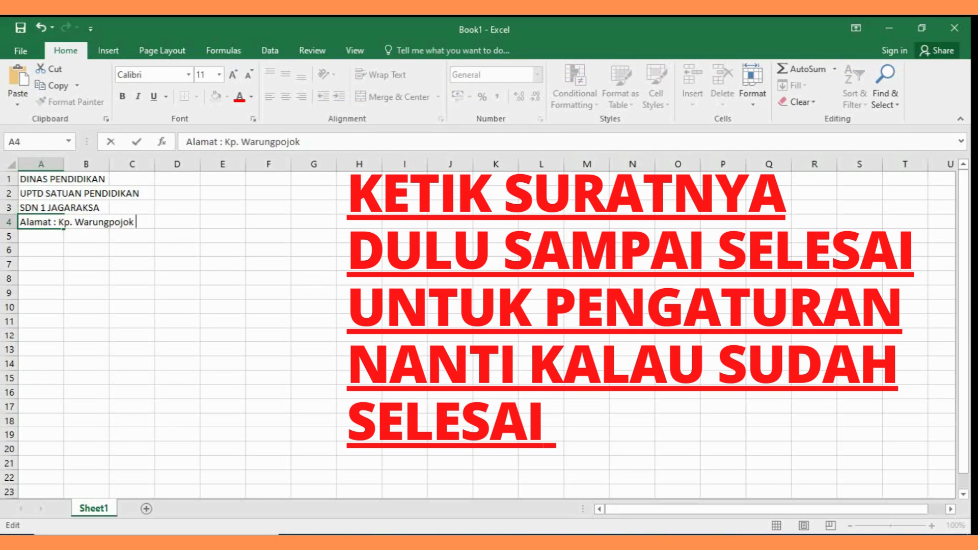
pyautogui.write('Desa Jaga')
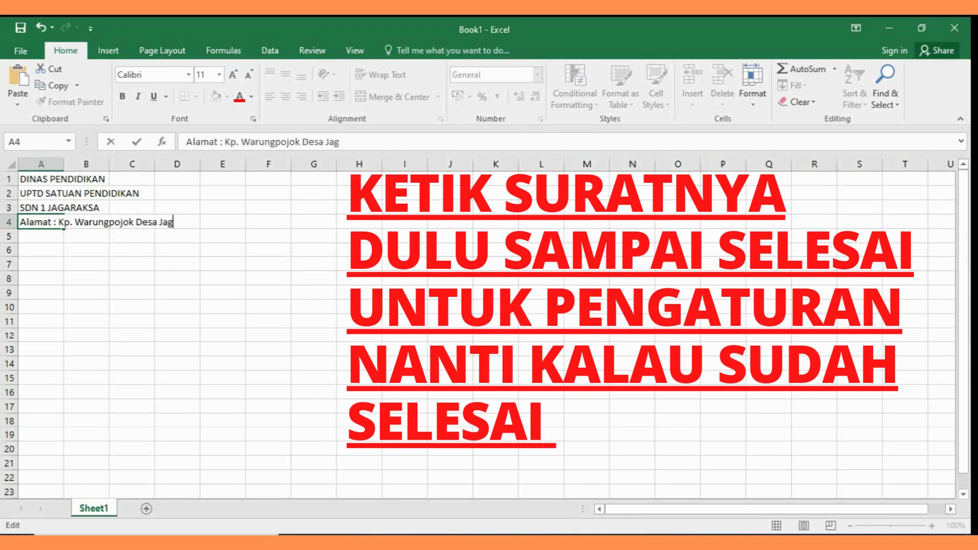
pyautogui.write('raksa')
pyautogui.write('Keca')
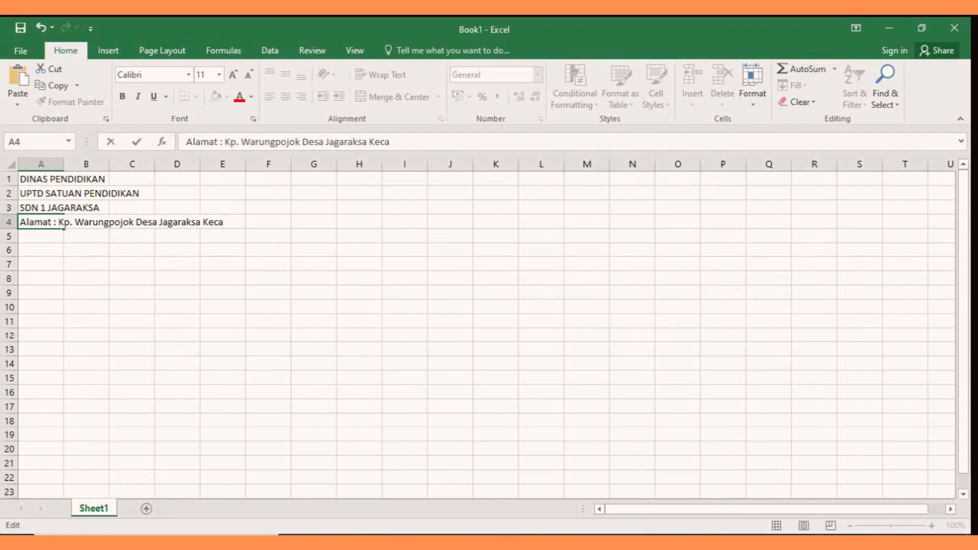
pyautogui.write('matan Muncang')
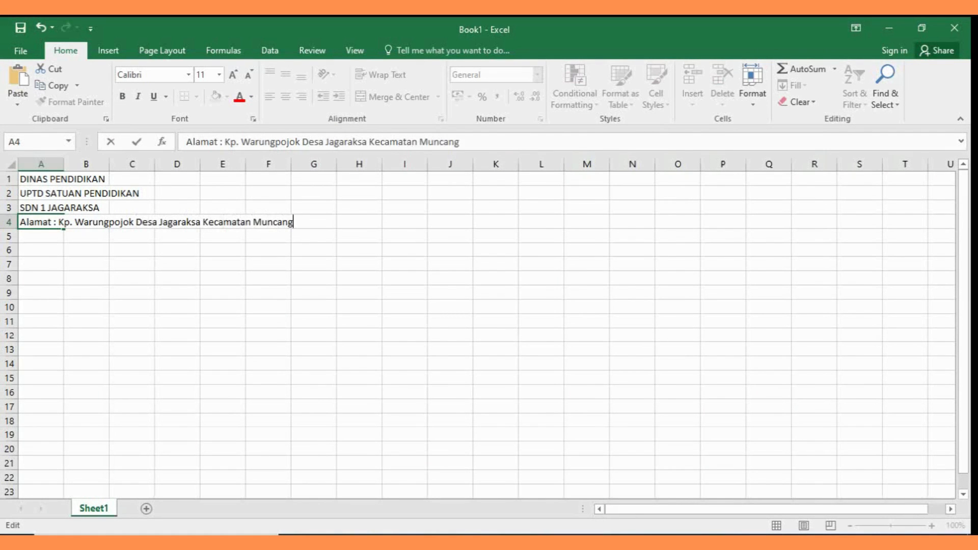
pyautogui.write(' Kabupaten Lebak')
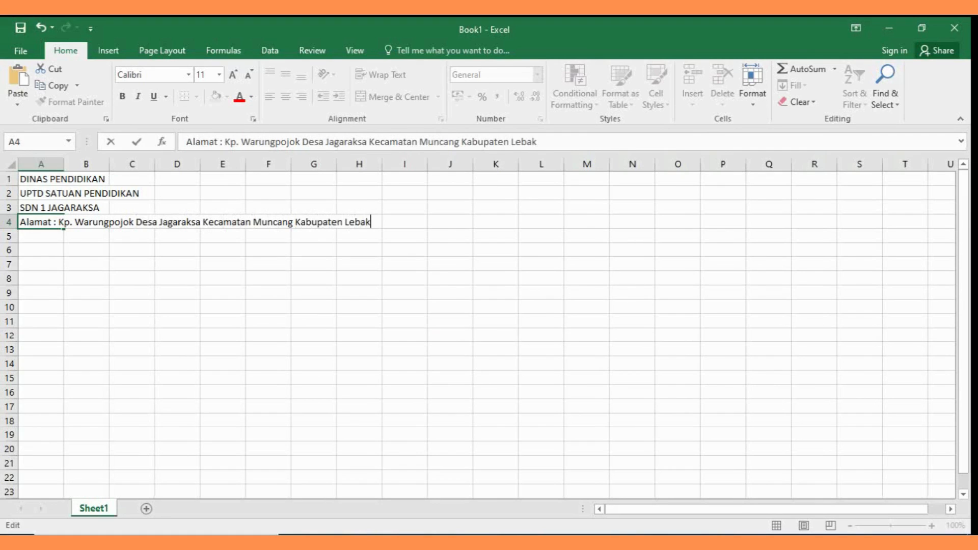
pyautogui.press('Return')
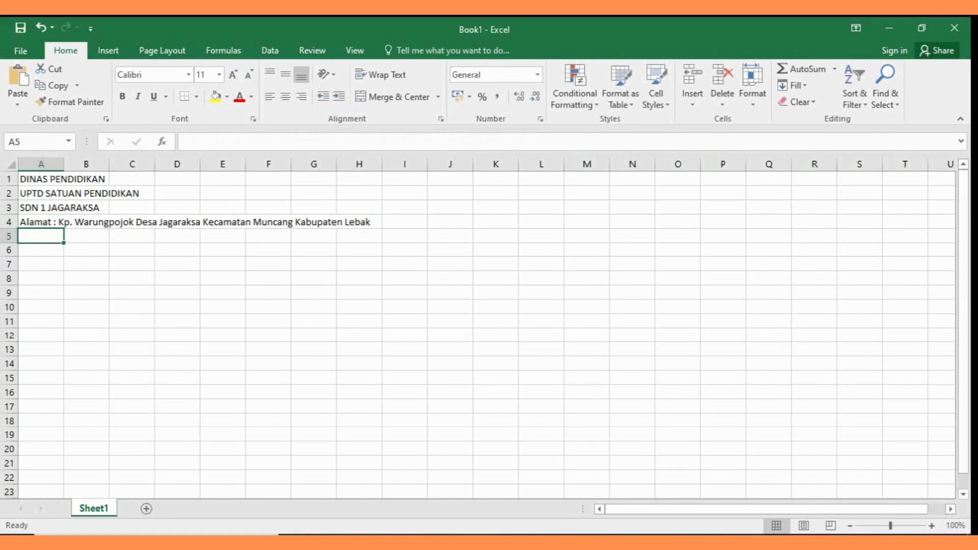
# Enter the labels Nomor, Lampiran and Perihal in cells A6 to A8, leaving row 5 blank
pyautogui.press('Return')
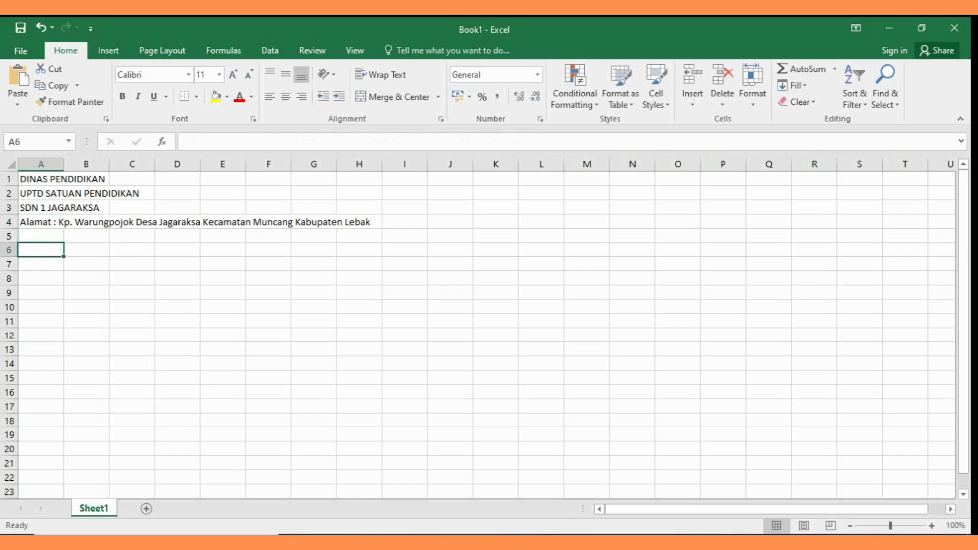
pyautogui.write('Nomor')
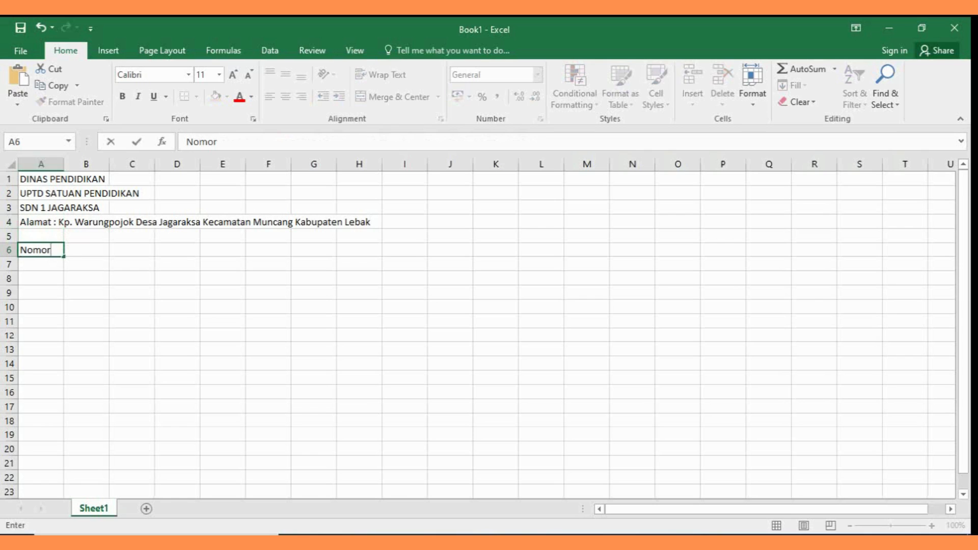
pyautogui.press('Return')
pyautogui.write('Lampiran')
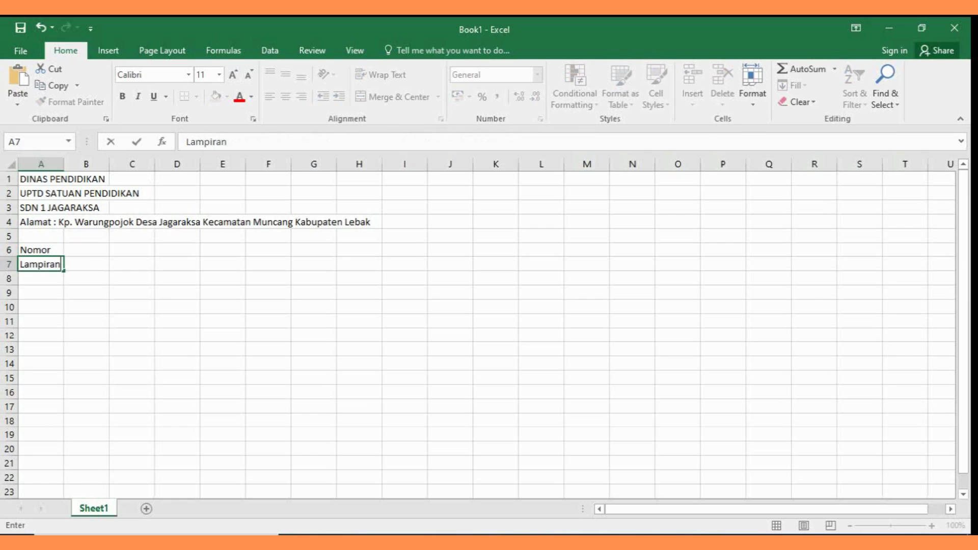
pyautogui.press('Return')
pyautogui.write('Per')
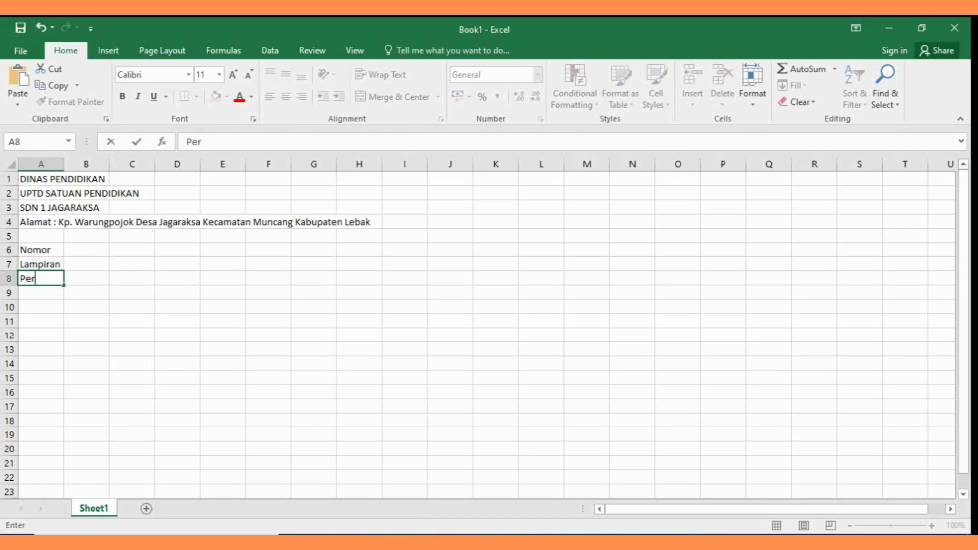
pyautogui.write('ihal')
# Enter the letter's place and date, "Muncang, 22 Maret 2022", in cell F6
pyautogui.press('Up')
pyautogui.press('Up')
pyautogui.press('Right')
pyautogui.press('Right')
pyautogui.press('Right')
pyautogui.press('Right')
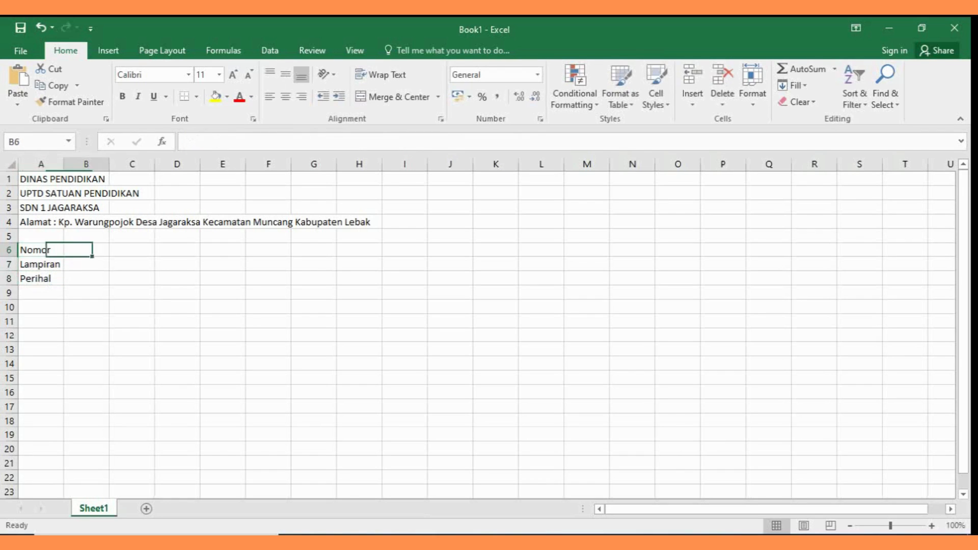
pyautogui.press('Right')
pyautogui.write('M')
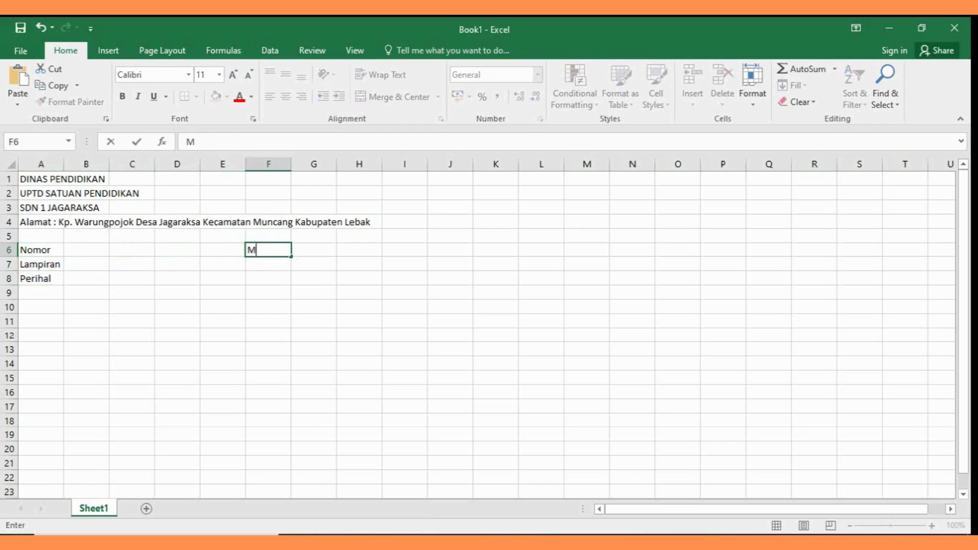
pyautogui.write('uncang, 22 M')
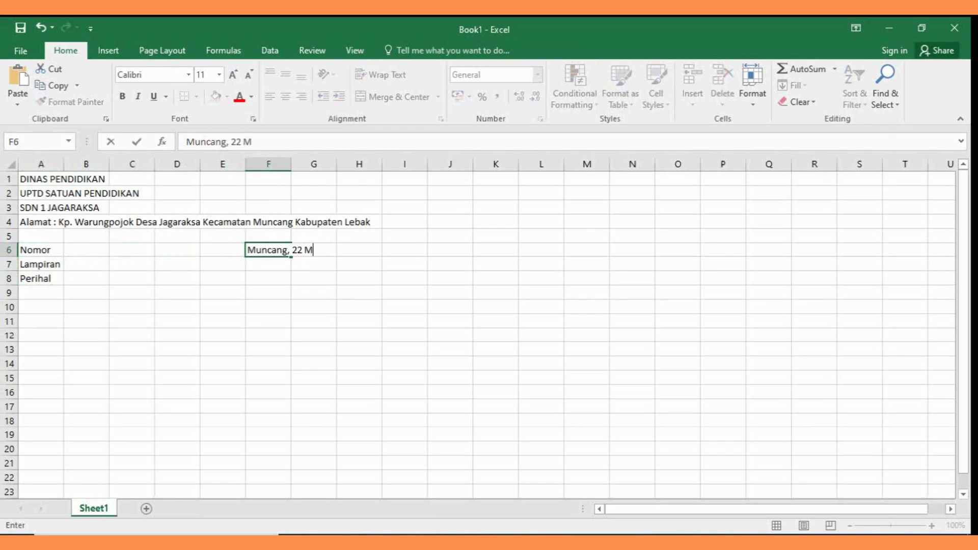
pyautogui.write('aret 2022')
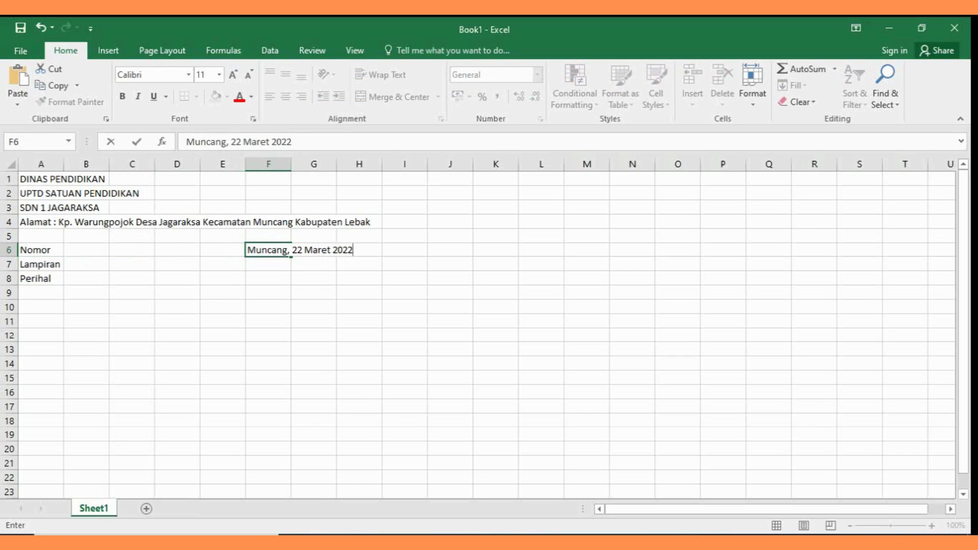
pyautogui.press('Return')
# Start the recipient block by entering "Kepada" in cell A10
pyautogui.press('Down')
pyautogui.press('Down')
pyautogui.press('Down')
pyautogui.press('Left')
pyautogui.press('Left')
pyautogui.press('Left')
pyautogui.press('Left')
pyautogui.press('Left')
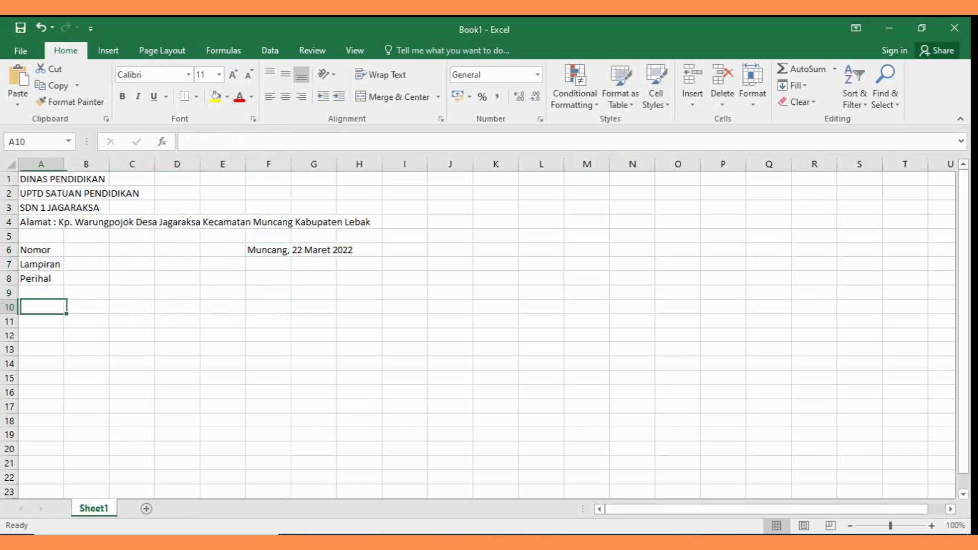
pyautogui.write('Kepada')
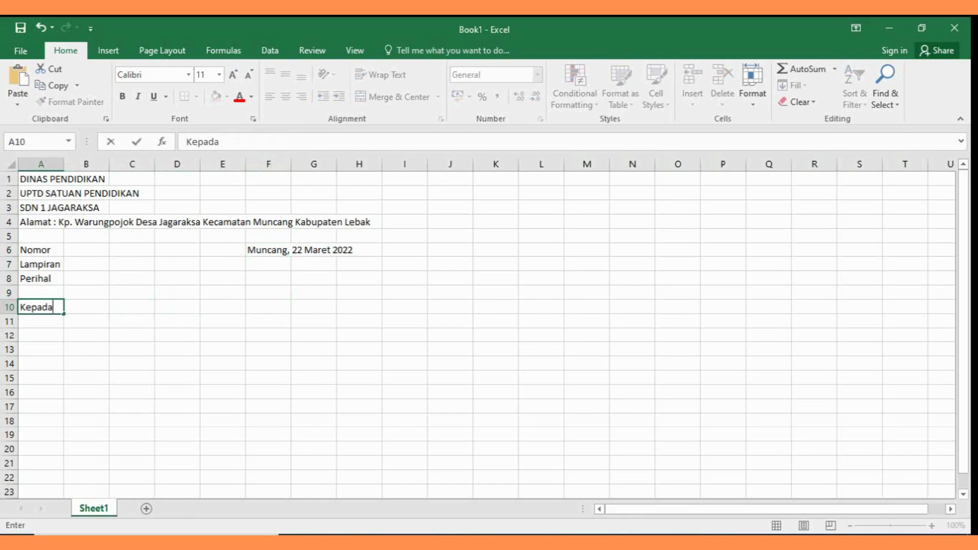
pyautogui.press('Return')
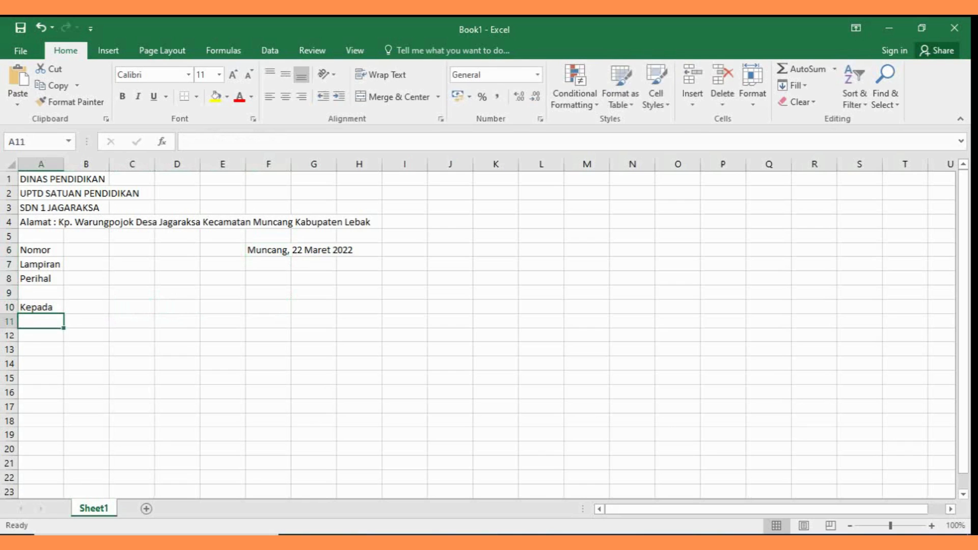
# Enter the recipient line "Yth. Bapak/Ibu Orang Tua/Wali Murid Kelas VI" in cell A11
pyautogui.write('Yth')
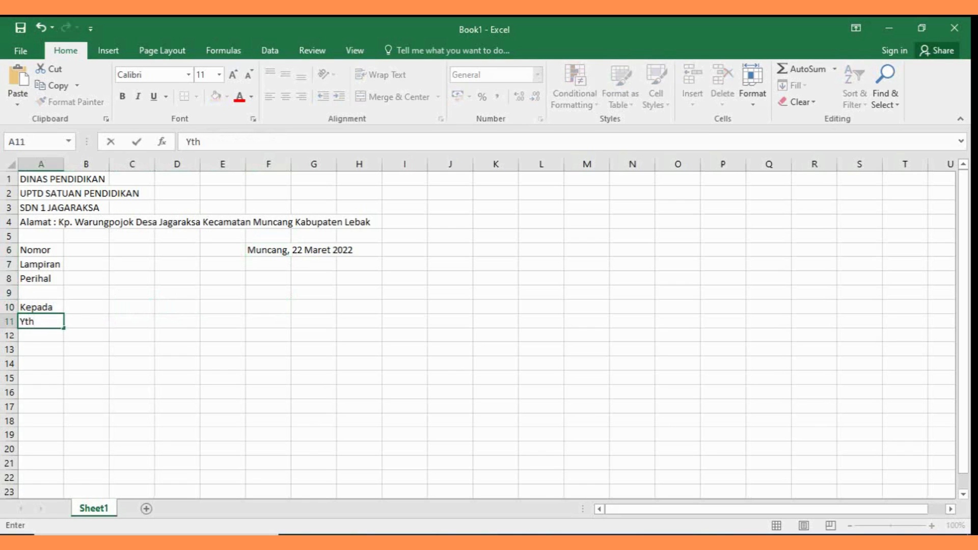
pyautogui.write('. Bapak/Ibu')
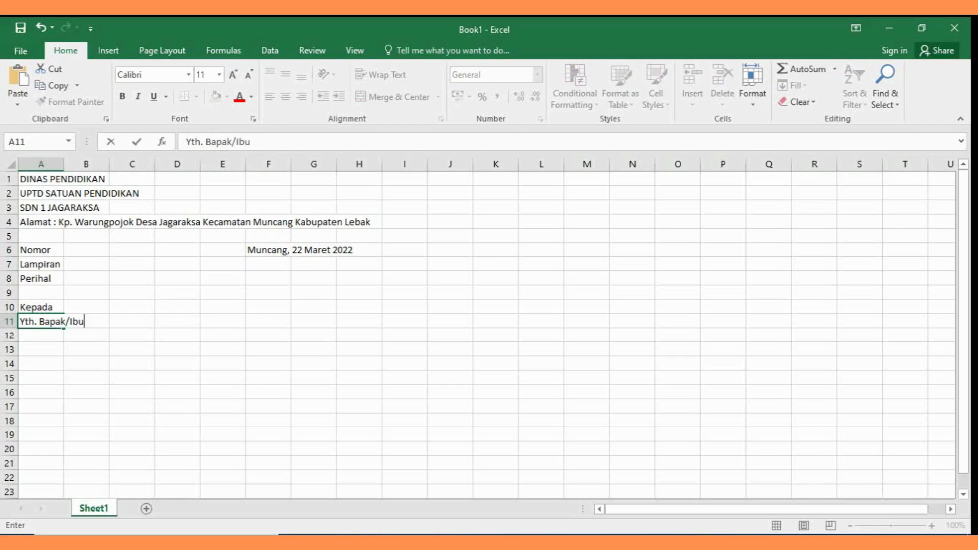
pyautogui.write(' Orang Tau')
pyautogui.press('BackSpace')
pyautogui.press('BackSpace')
pyautogui.write('ua')
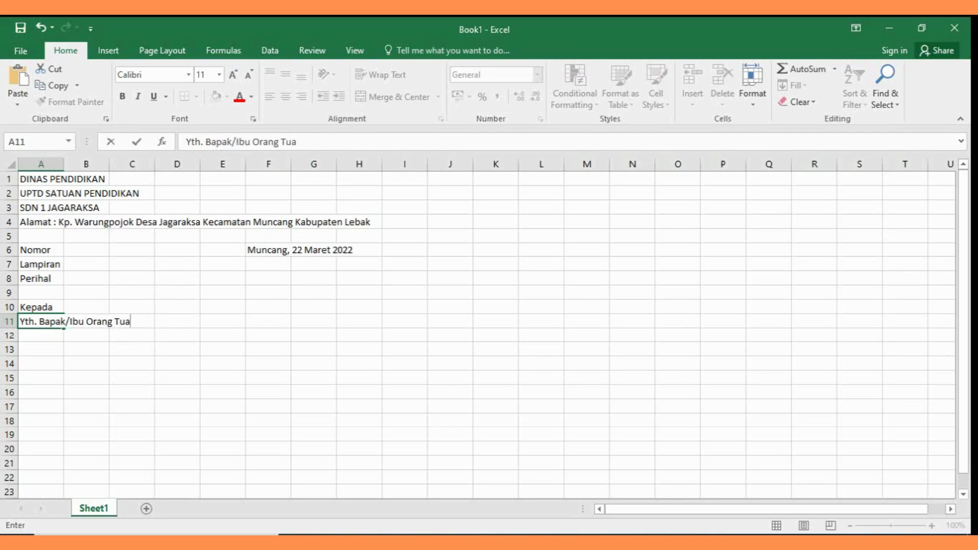
pyautogui.write('/Wali M')
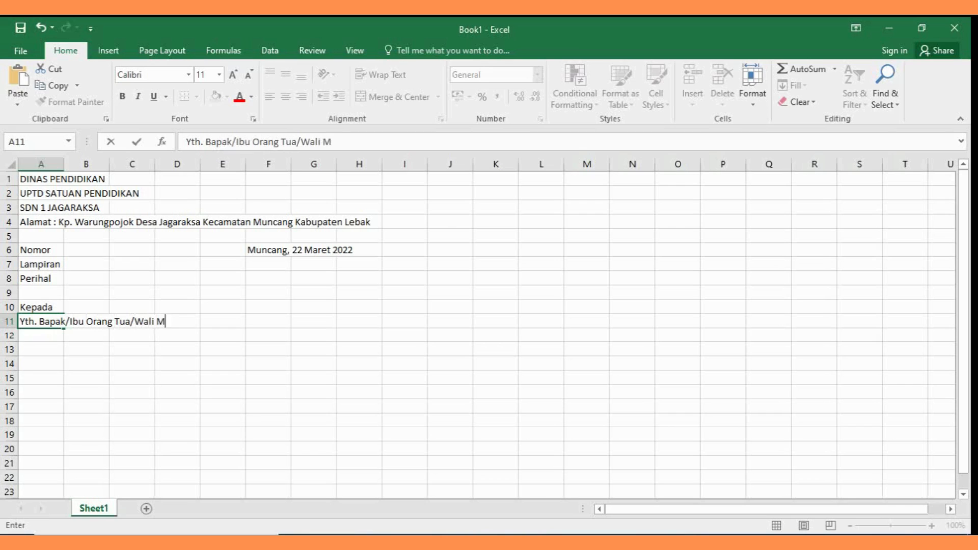
pyautogui.write('urid Kelas VI')
pyautogui.press('Return')
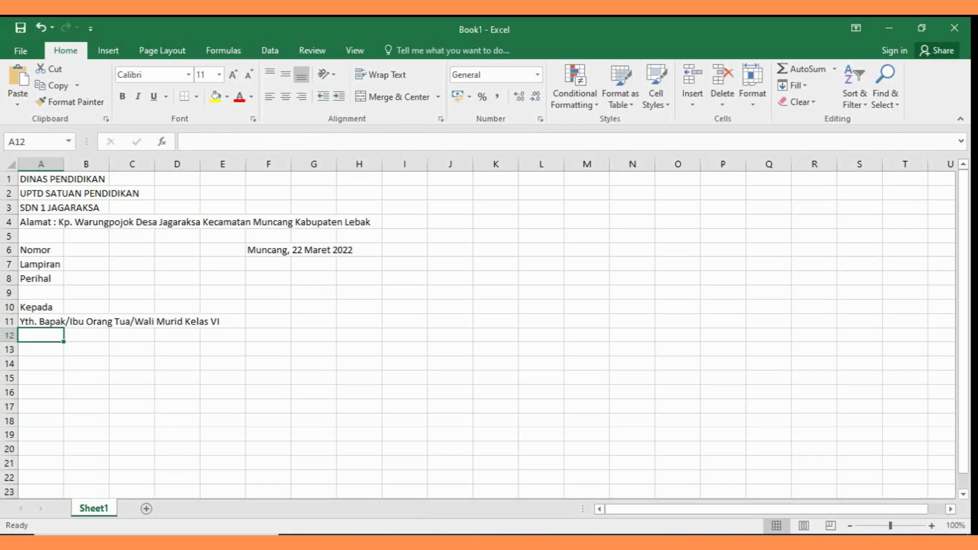
# Finish the recipient block with "di-" in A12 and "Tempat" in A13
pyautogui.write('d')
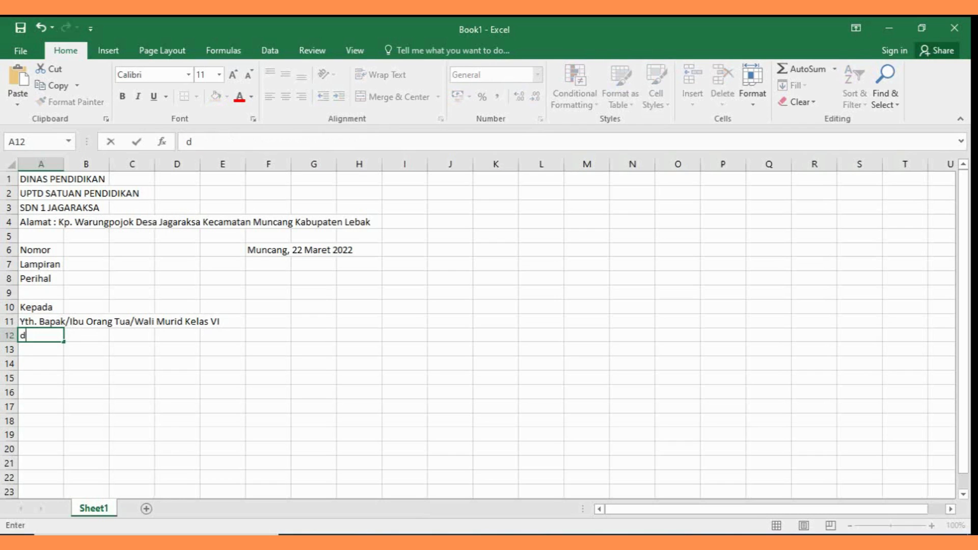
pyautogui.write('i-')
pyautogui.press('Return')
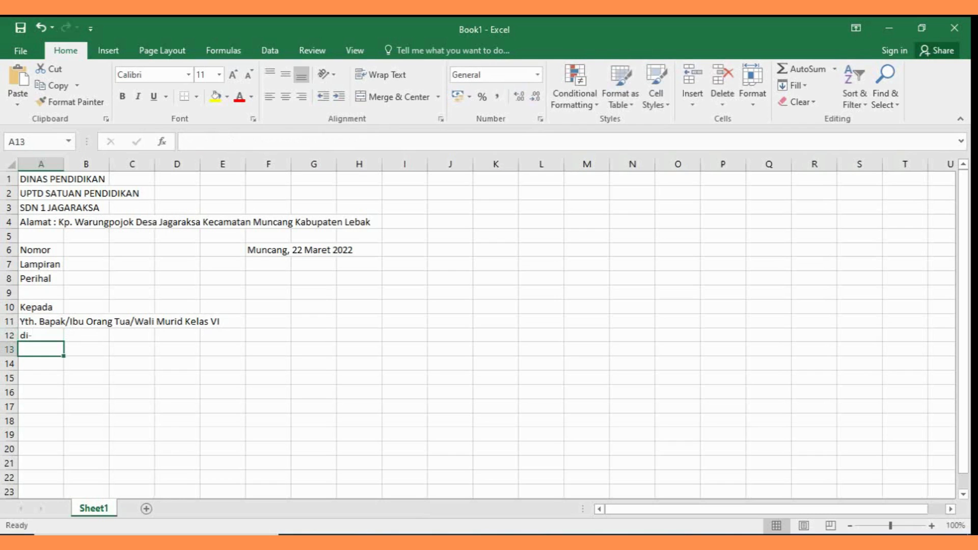
pyautogui.write('Tempm')
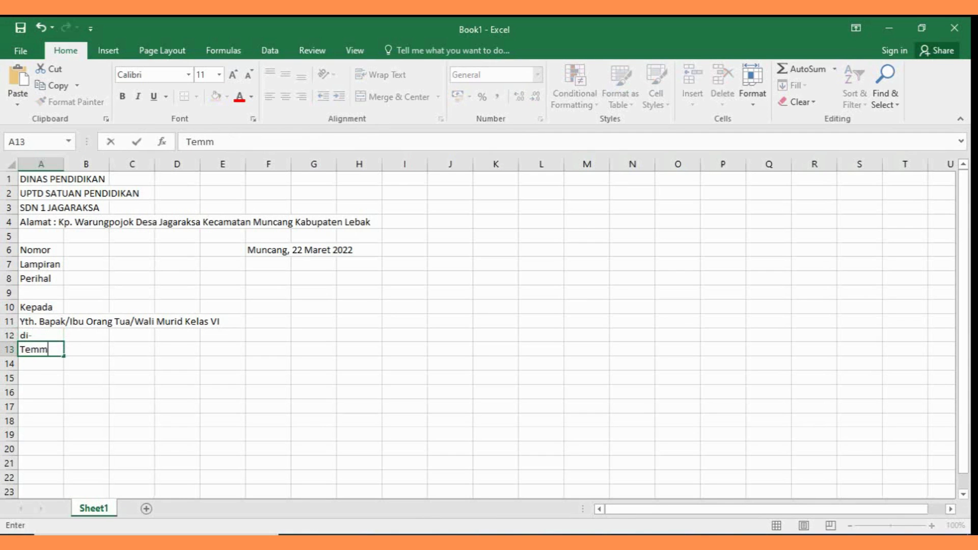
pyautogui.press('BackSpace')
pyautogui.press('BackSpace')
pyautogui.write('pat')
pyautogui.press('Return')
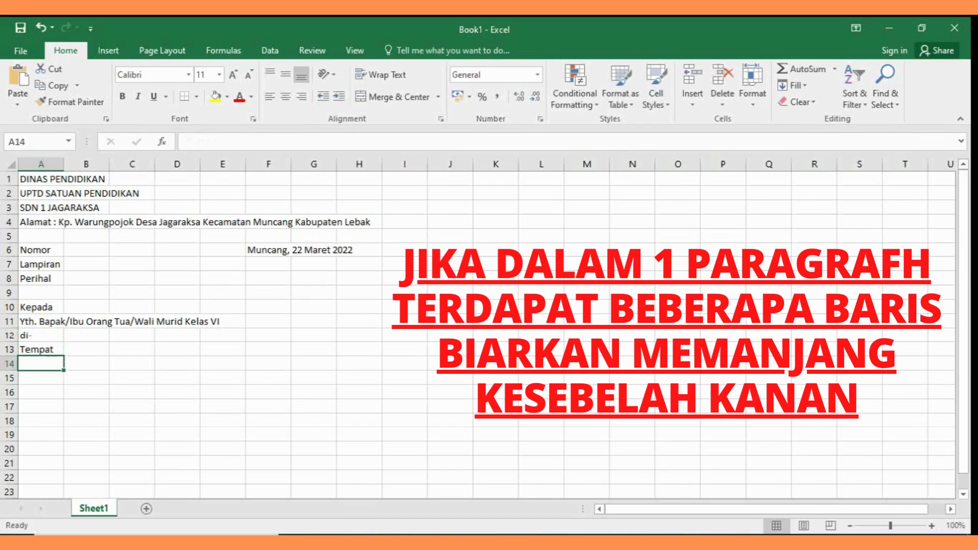
# Leave row 14 blank and enter the salutation "Dengan Hormat," in cell A15
pyautogui.press('Return')
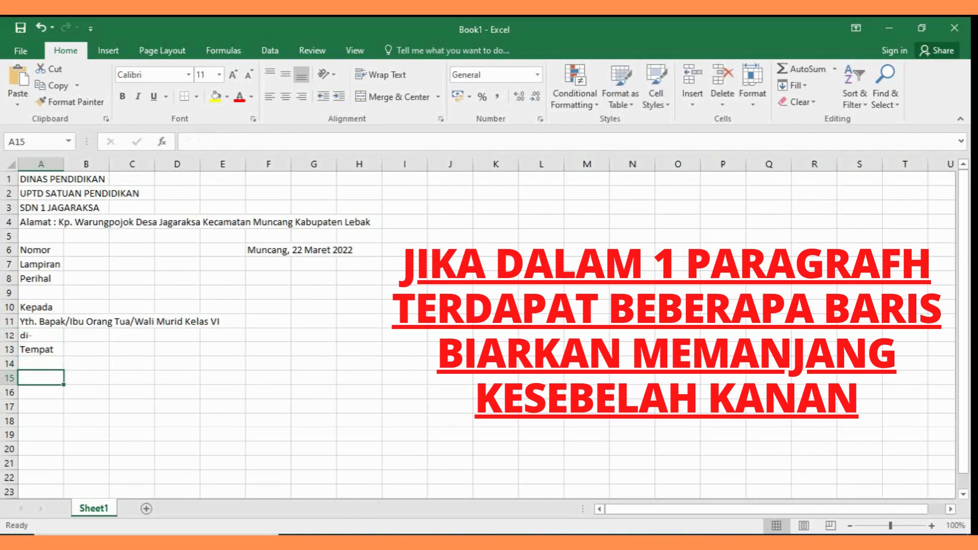
pyautogui.write('Deng')
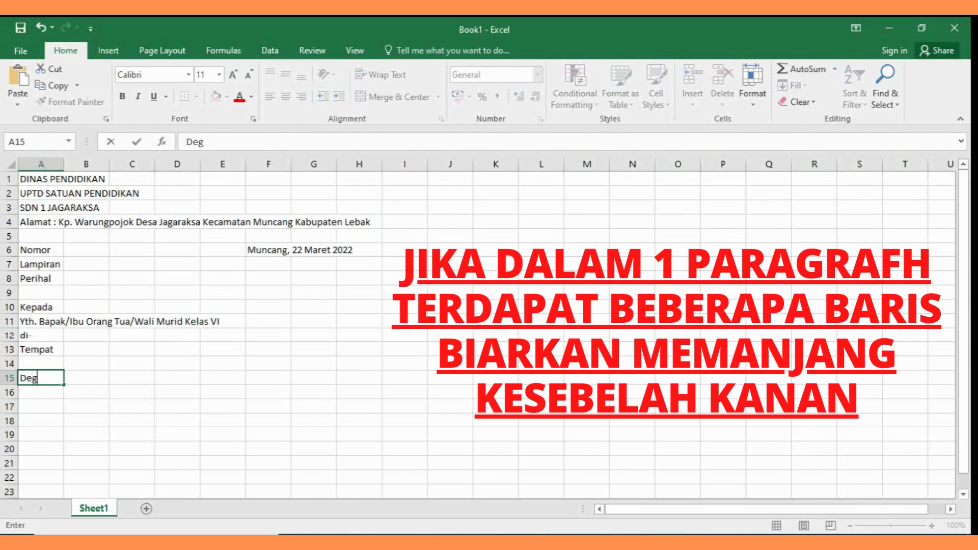
pyautogui.press('BackSpace')
pyautogui.write('ngan Hormat,')
pyautogui.press('Return')
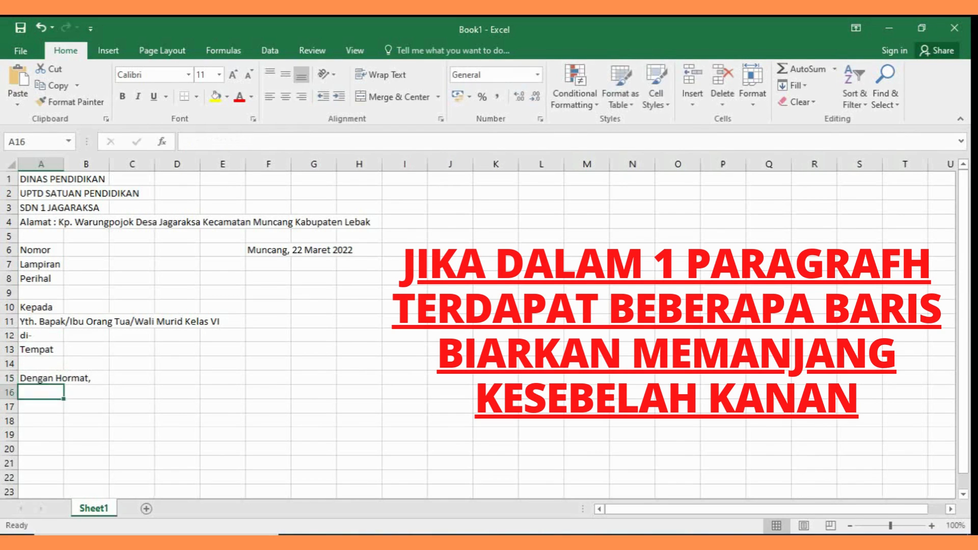
# Start the opening paragraph in cell A16 with "Bersama dengan surat ini, Kami mendo'akan semoga Bapak/Ibu"
pyautogui.write('B')
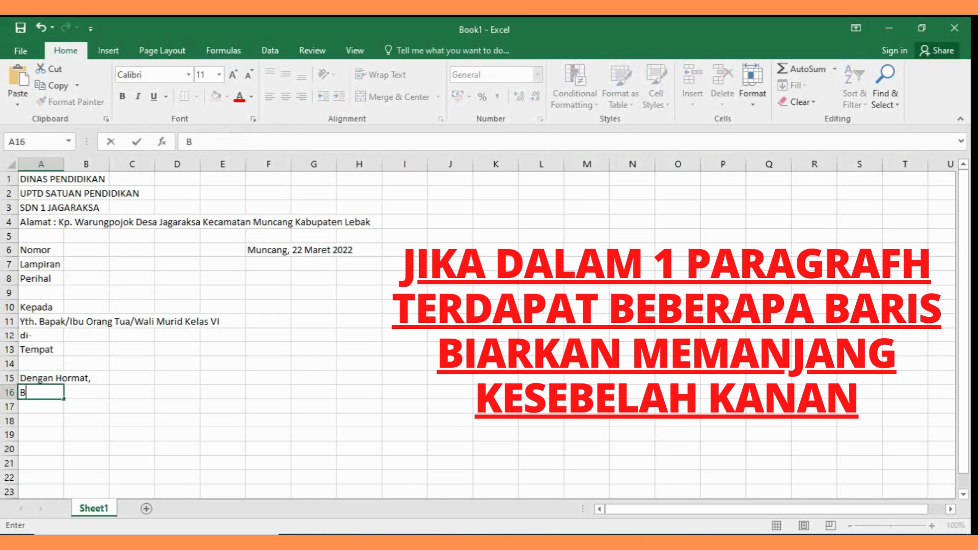
pyautogui.write('ersama dengan surat ini, ')
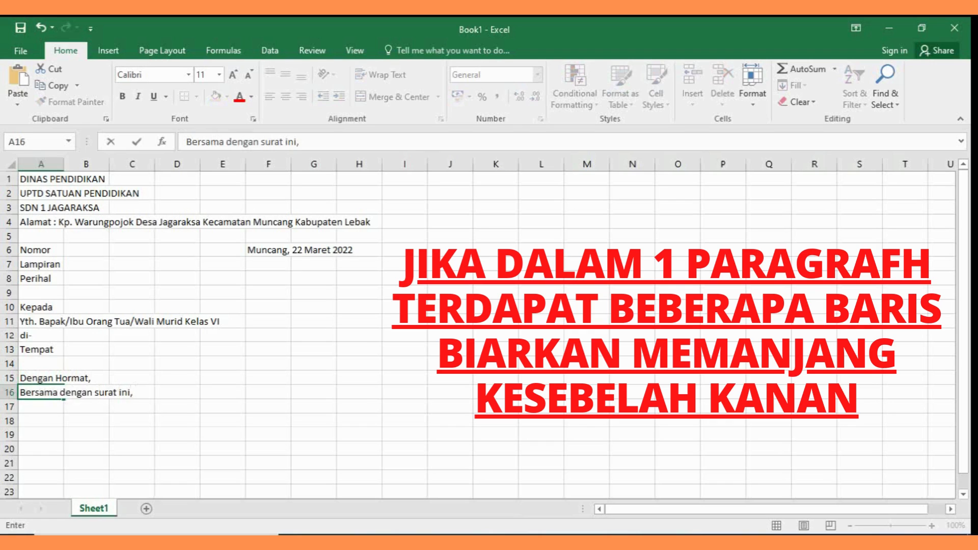
pyautogui.write('Kami men')
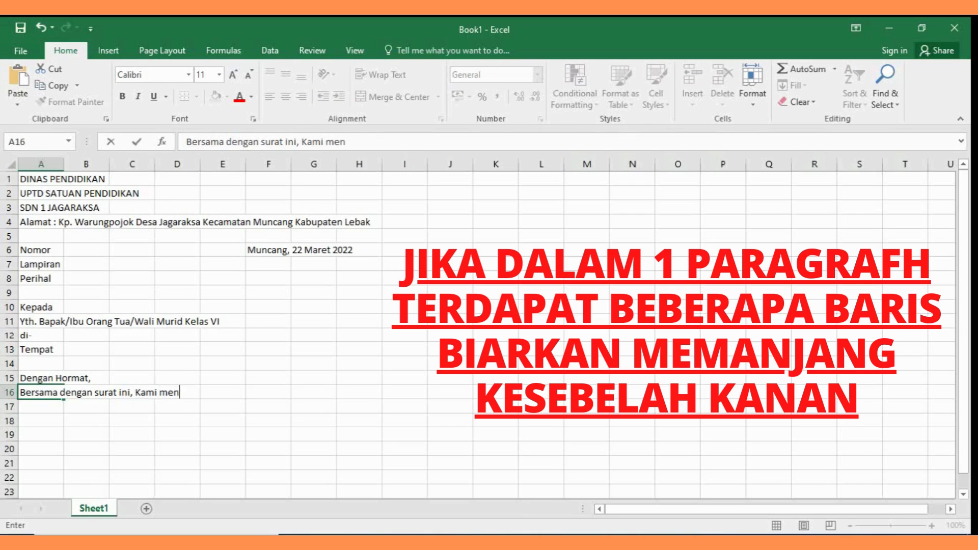
pyautogui.write("do'akan semoga")
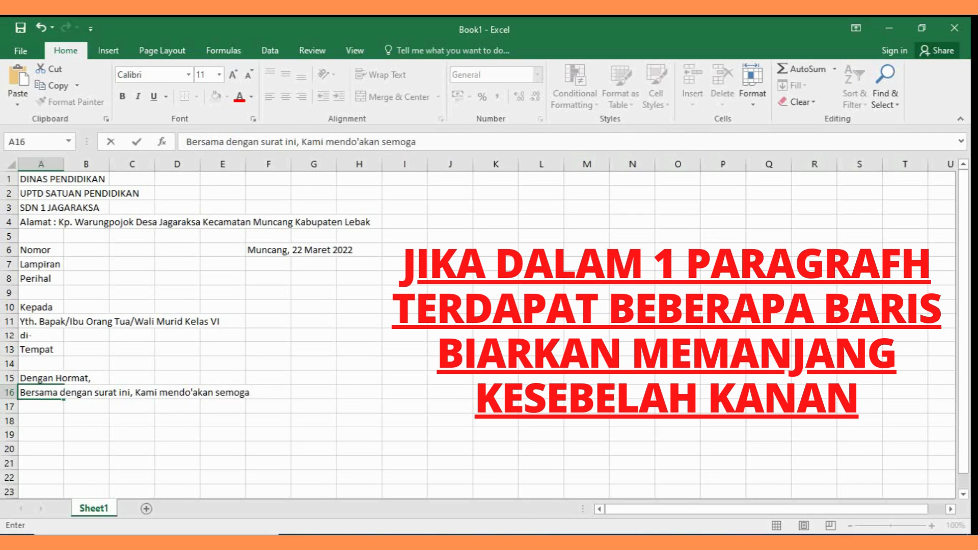
pyautogui.write(' Bapak/Ibu')
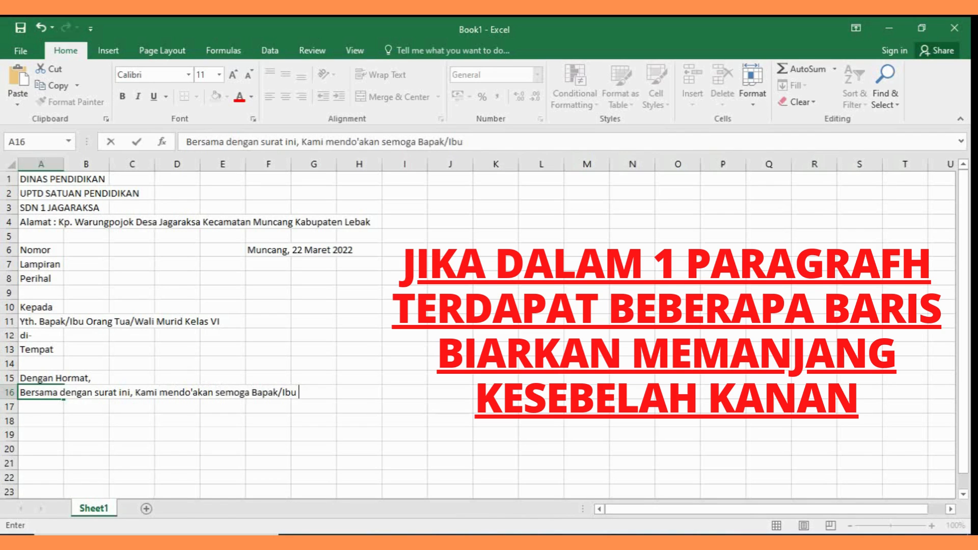
# Continue the A16 paragraph on the same line with "Sekeluarga Selalu ada Dalam Keadaan Sehat Wal'afiat"
pyautogui.write(' Sejeluarga')
pyautogui.press('BackSpace')
pyautogui.press('BackSpace')
pyautogui.press('BackSpace')
pyautogui.press('BackSpace')
pyautogui.press('BackSpace')
pyautogui.press('BackSpace')
pyautogui.press('BackSpace')
pyautogui.press('BackSpace')
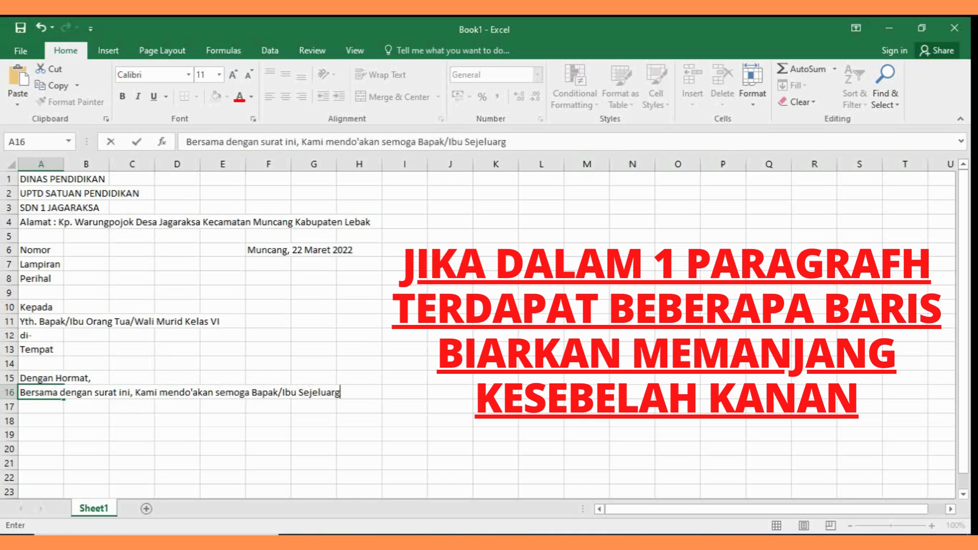
pyautogui.write('keluarga ')
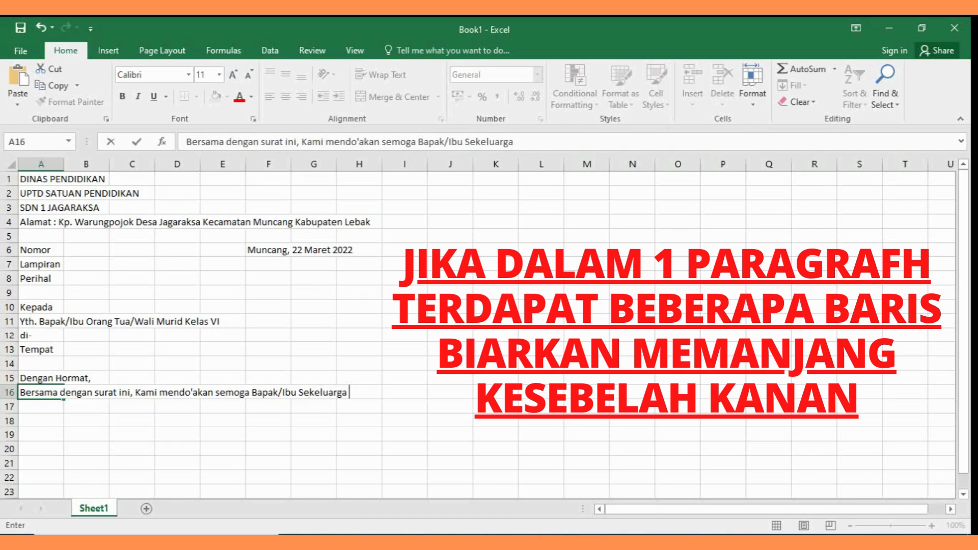
pyautogui.write('Selalu ada ')
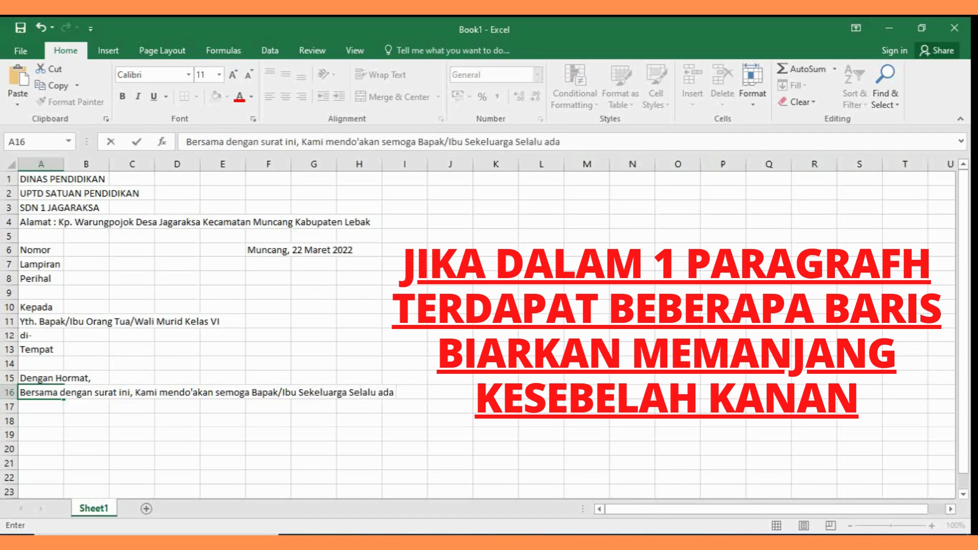
pyautogui.write('Dalam Keadaan')
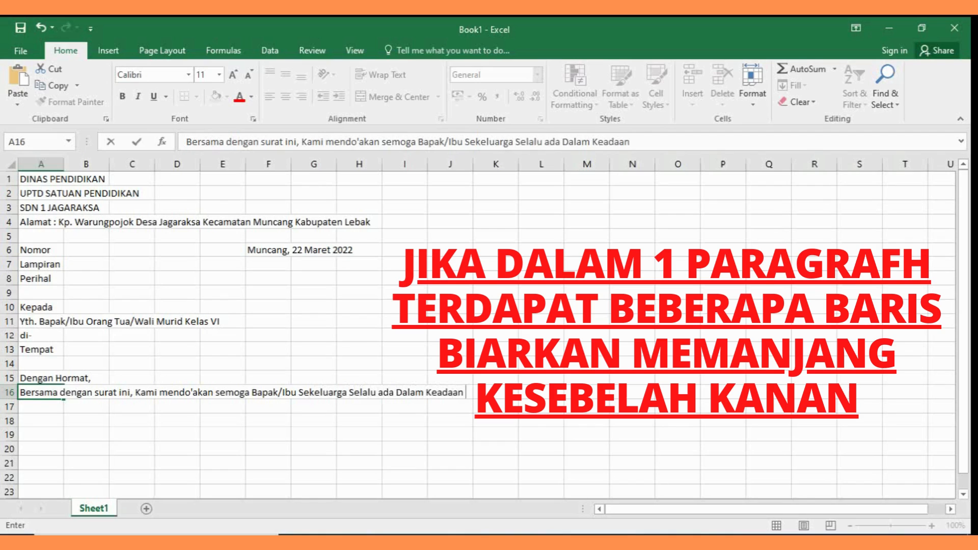
pyautogui.write(' Sehat Wa')
pyautogui.write("l'afiat")
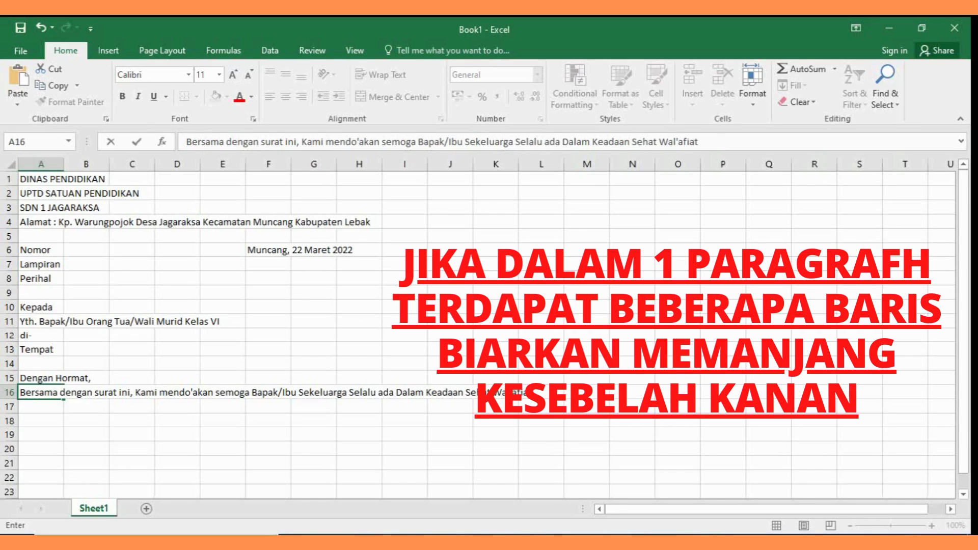
# Finish the A16 paragraph with "serta selalu ada Dalam Lindungan Allah SWT amin......"
pyautogui.write(' sedr')
pyautogui.press('BackSpace')
pyautogui.press('BackSpace')
pyautogui.write('rta selalu')
pyautogui.write(' da')
pyautogui.press('BackSpace')
pyautogui.press('BackSpace')
pyautogui.write('ada Dalam')
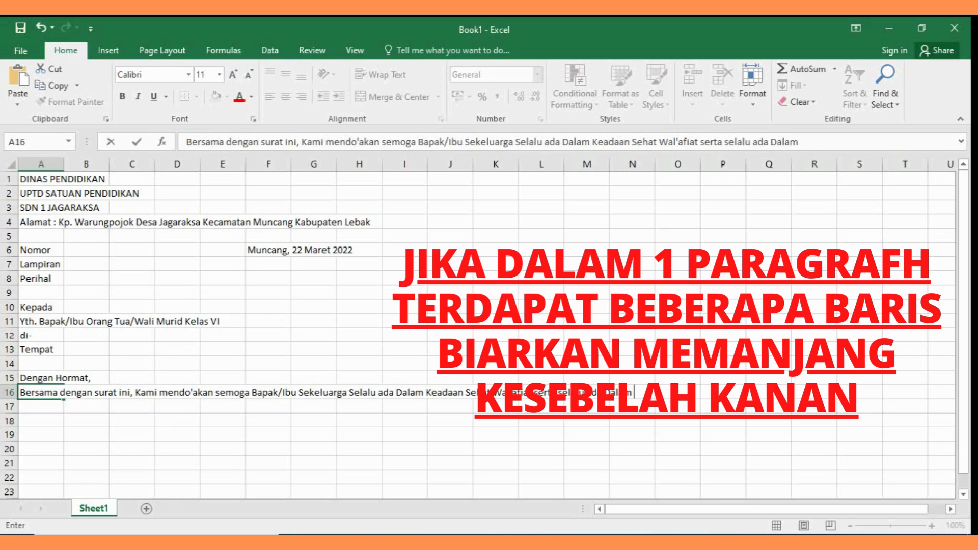
pyautogui.write(' Lindungan A')
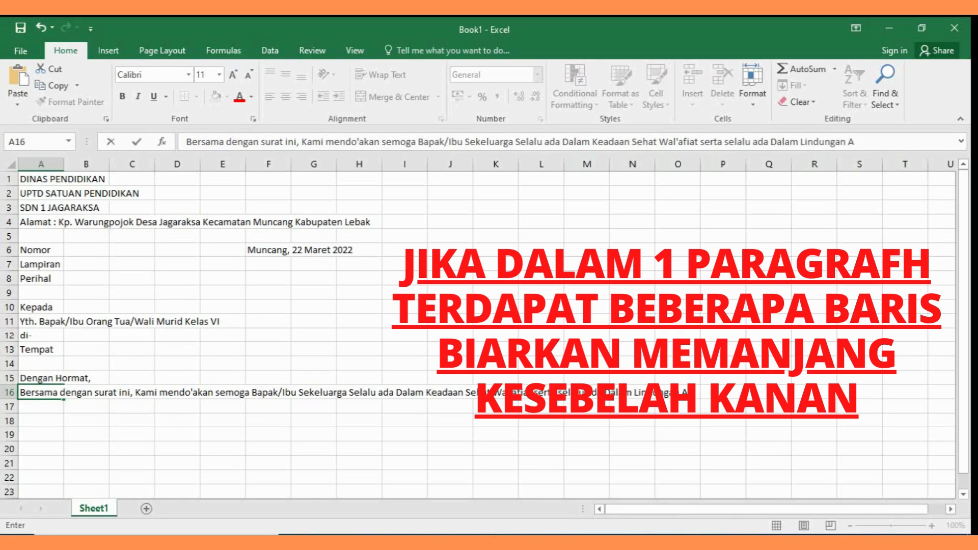
pyautogui.write('llah SWT amin')
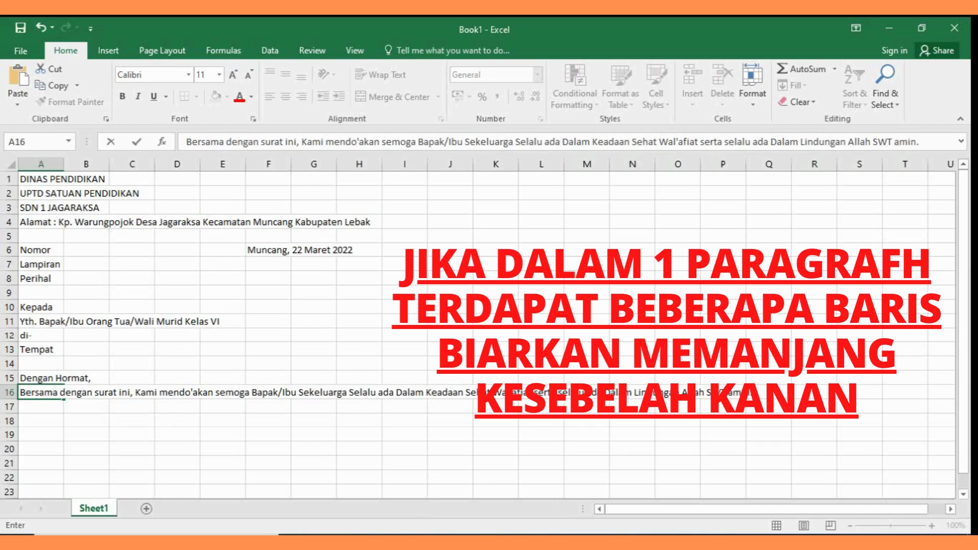
pyautogui.write('.....')
pyautogui.press('Return')
# Leave row 17 blank and start the invitation paragraph in A18 with "Melalui Surat ini kami menngundang Bapak/ibu Orang"
pyautogui.press('Return')
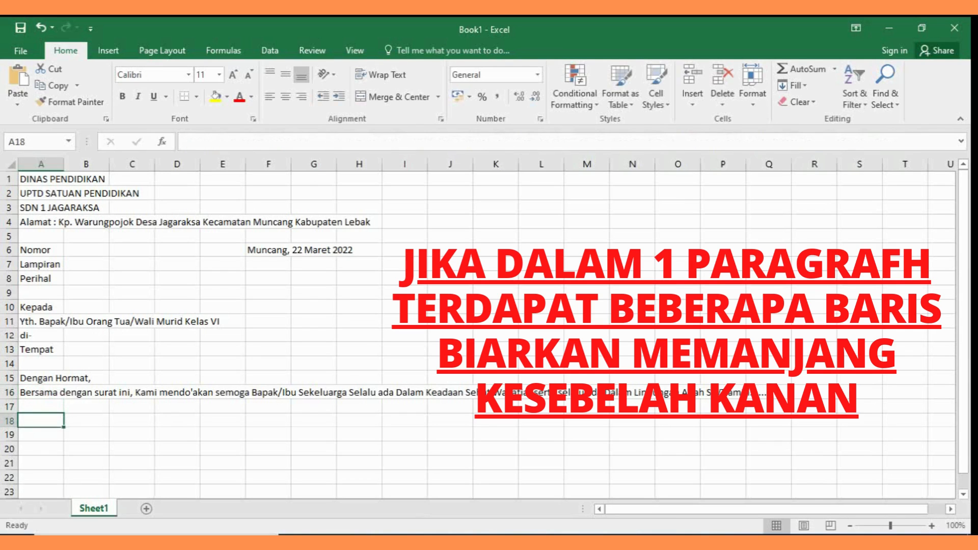
pyautogui.write('Melalui ')
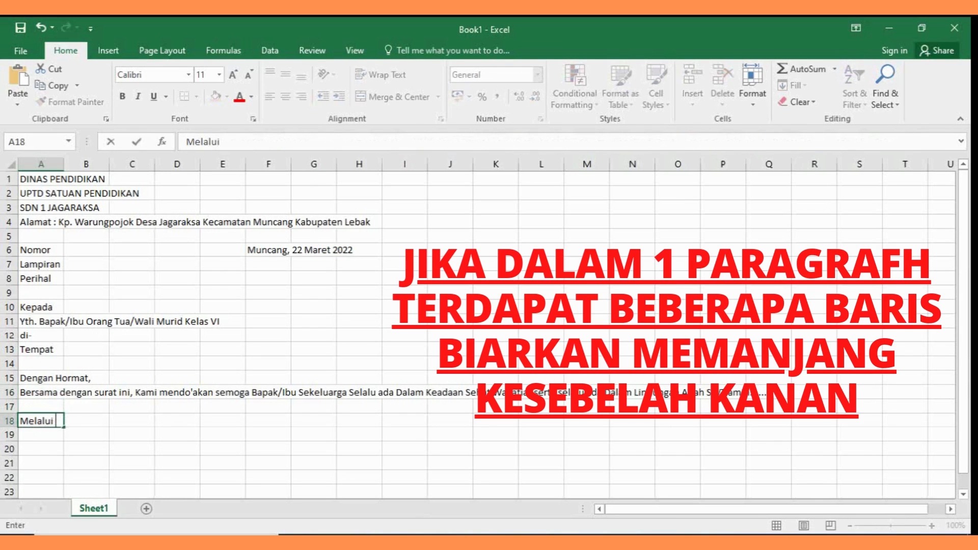
pyautogui.write('Surat ini kami menngundang')
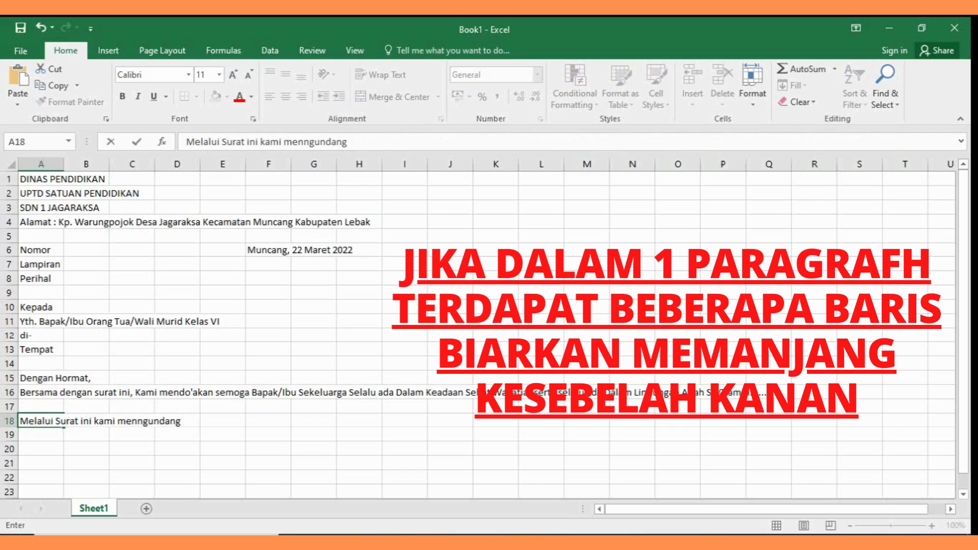
pyautogui.write(' Bapak/ibu')
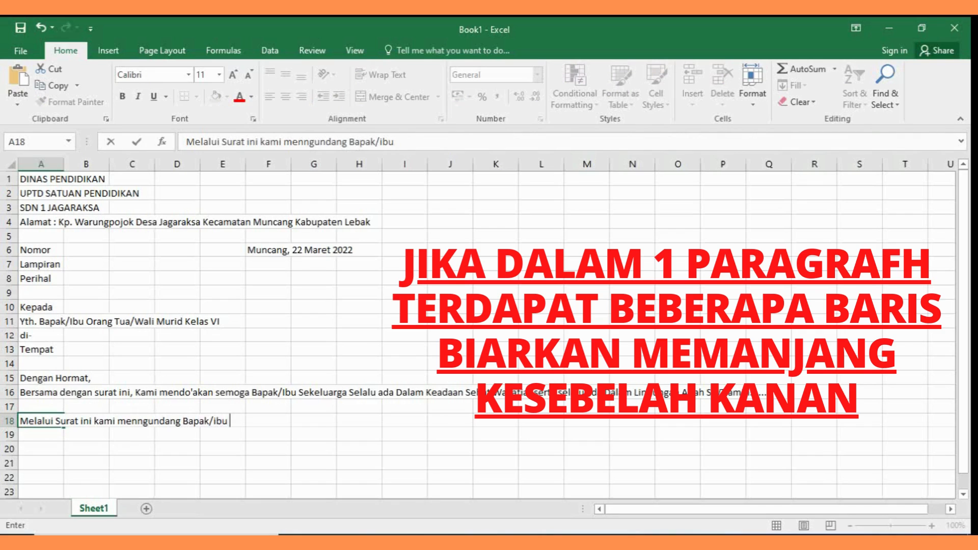
pyautogui.write(' Orang')
# Capitalise "ibu" in the A18 text so it reads "Bapak/Ibu"
pyautogui.press('F2')
pyautogui.press('Left')
pyautogui.press('Left')
pyautogui.press('Left')
pyautogui.press('Left')
pyautogui.press('Left')
pyautogui.press('Left')
pyautogui.press('Left')
pyautogui.press('Left')
pyautogui.write('I')
# Complete the A18 paragraph after "Orang" with "Tua/Wali Murid Kelas VI (enam) SDN 1 JAGARAKSA untuk berkenan hadir pada :"
pyautogui.press('Right')
pyautogui.press('Right')
pyautogui.press('Right')
pyautogui.press('Right')
pyautogui.press('Right')
pyautogui.press('Right')
pyautogui.press('Right')
pyautogui.press('Right')
pyautogui.press('Right')
pyautogui.write('Tua')
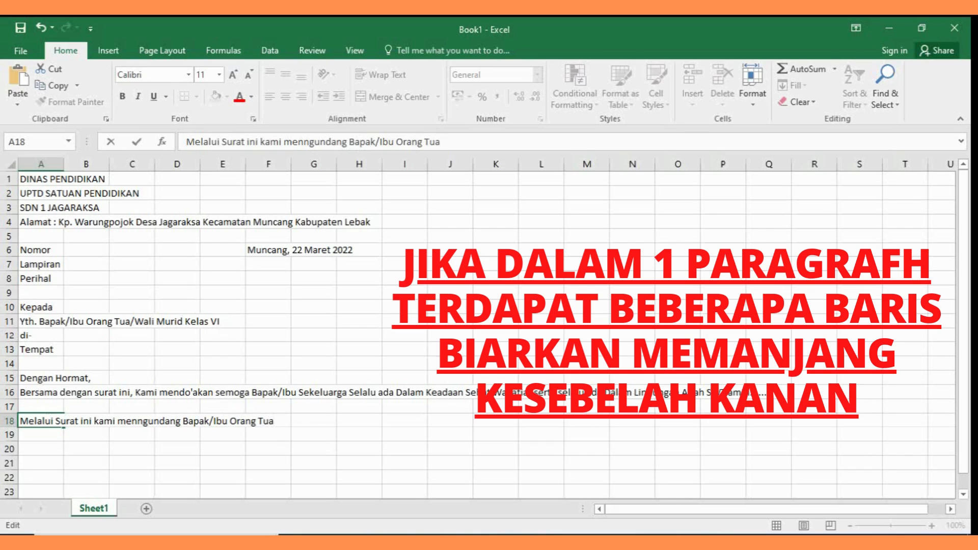
pyautogui.write('/Wali Murid Kelas')
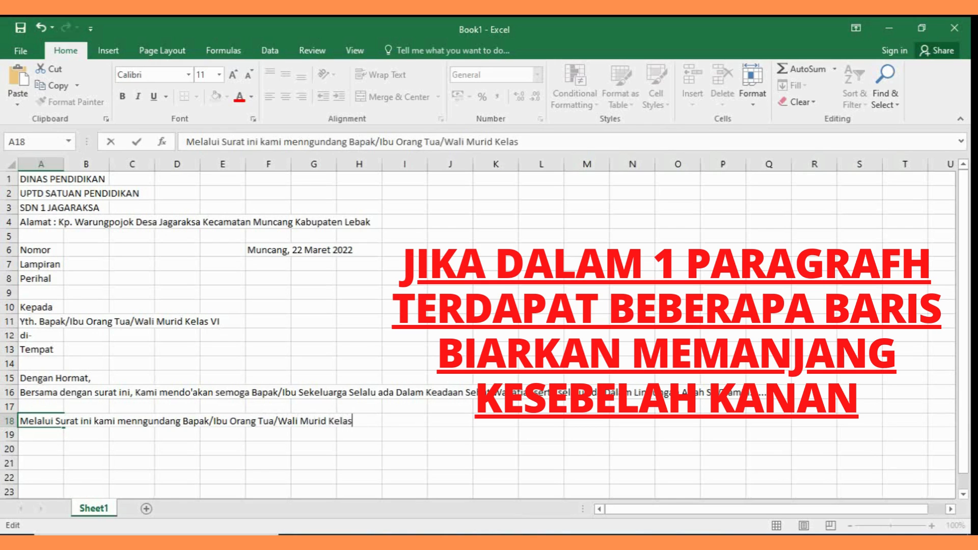
pyautogui.write(' VI (enam) ')
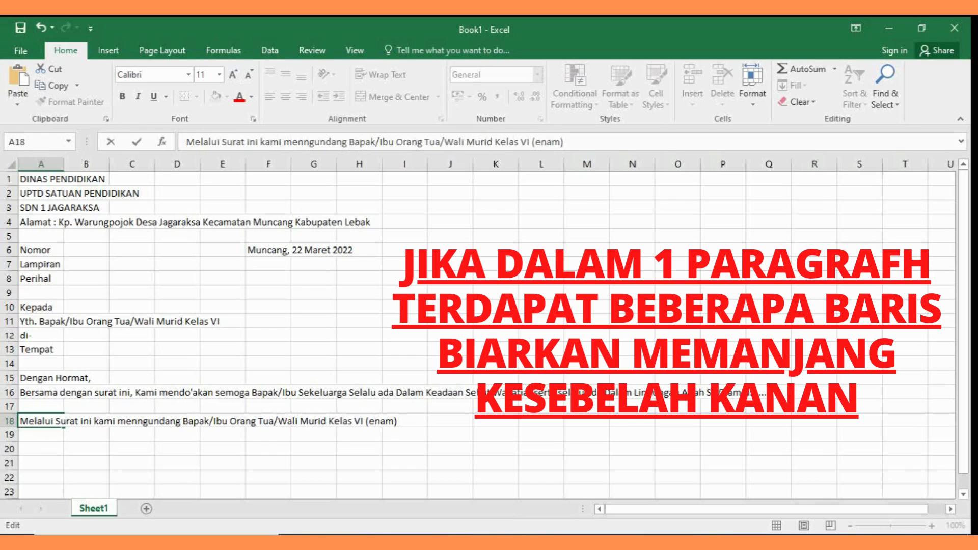
pyautogui.write('SDN 1 JAGARAKSA')
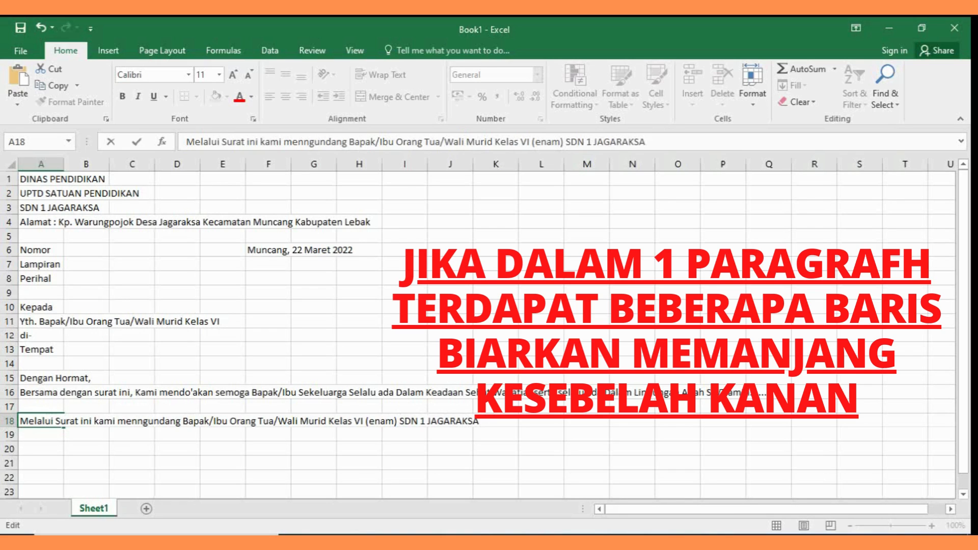
pyautogui.write('untuk berkenan hadir pada')
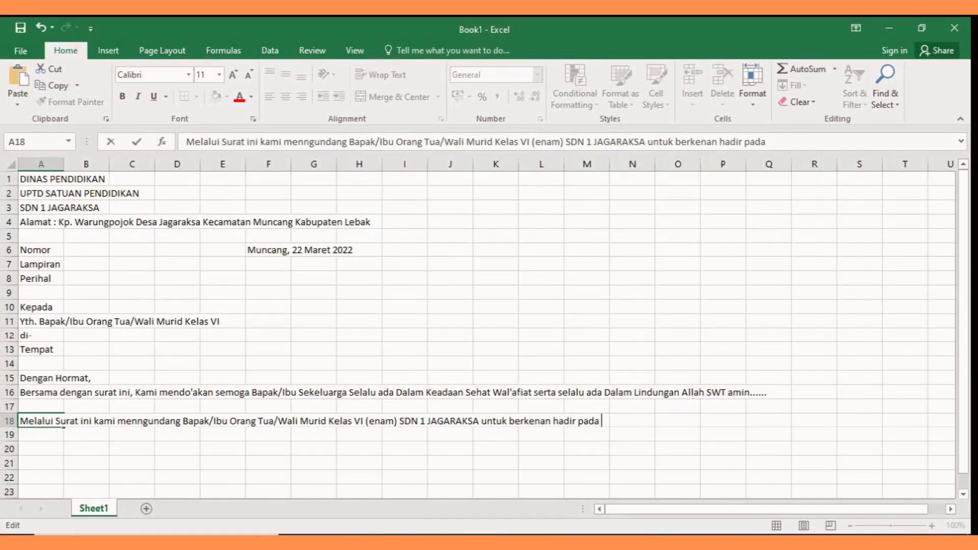
pyautogui.write(':')
pyautogui.press('Return')
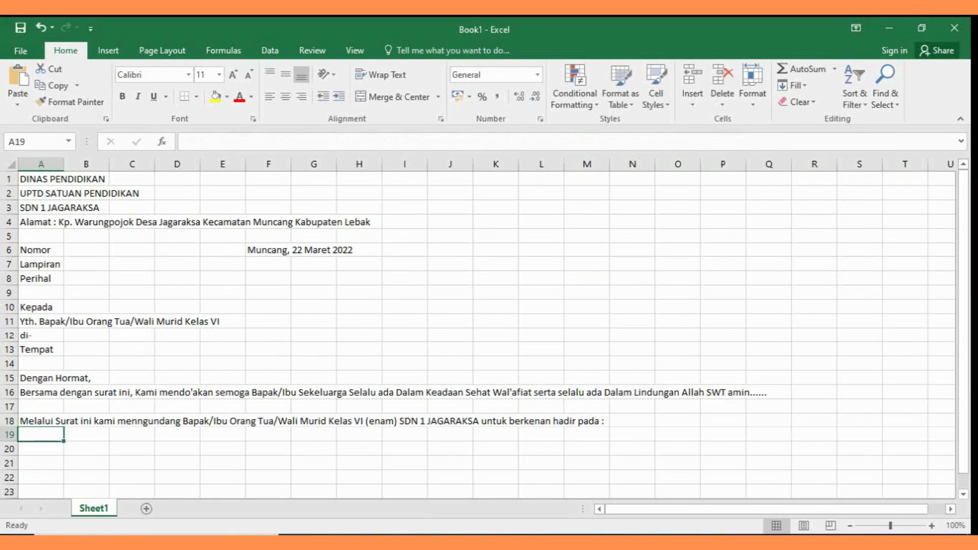
# Leave row 19 blank and enter the event labels "Hari/Tanggal", "Waktu" and "Acara" in cells A20 to A22
pyautogui.press('Return')
pyautogui.write('Hari')
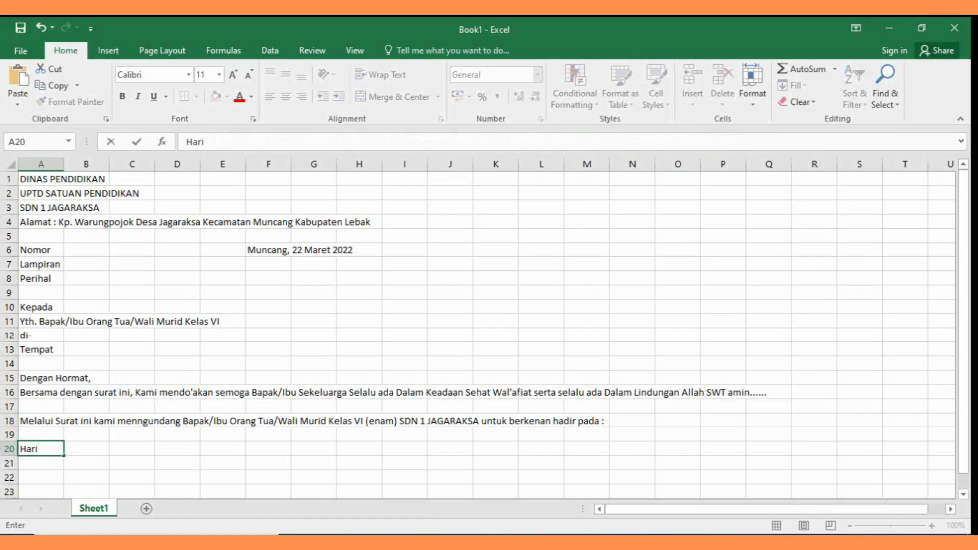
pyautogui.write('/Tanggal')
pyautogui.press('Return')
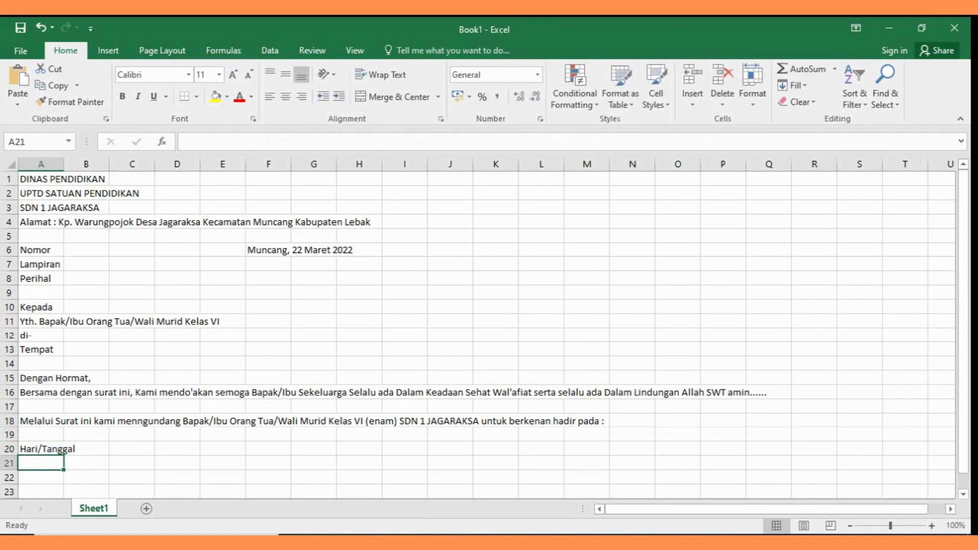
pyautogui.write('Waktu')
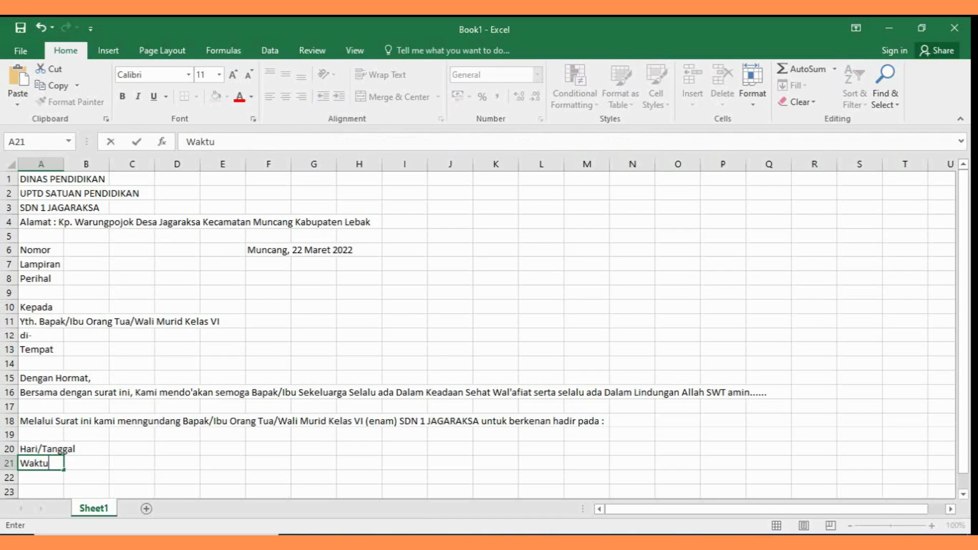
pyautogui.press('Return')
pyautogui.write('Acara')
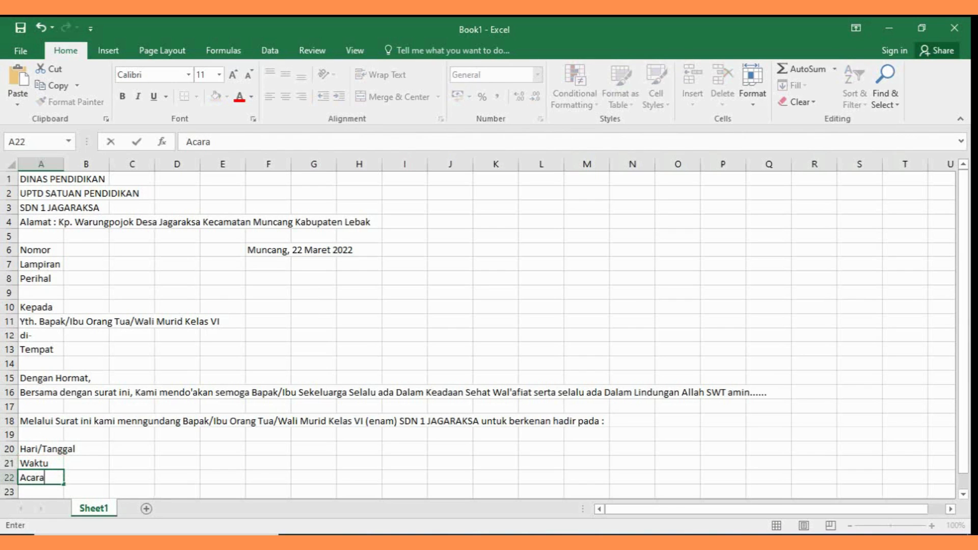
pyautogui.press('Return')
# Leave row 23 blank and enter the label "Tempat" in cell A24
pyautogui.press('Return')
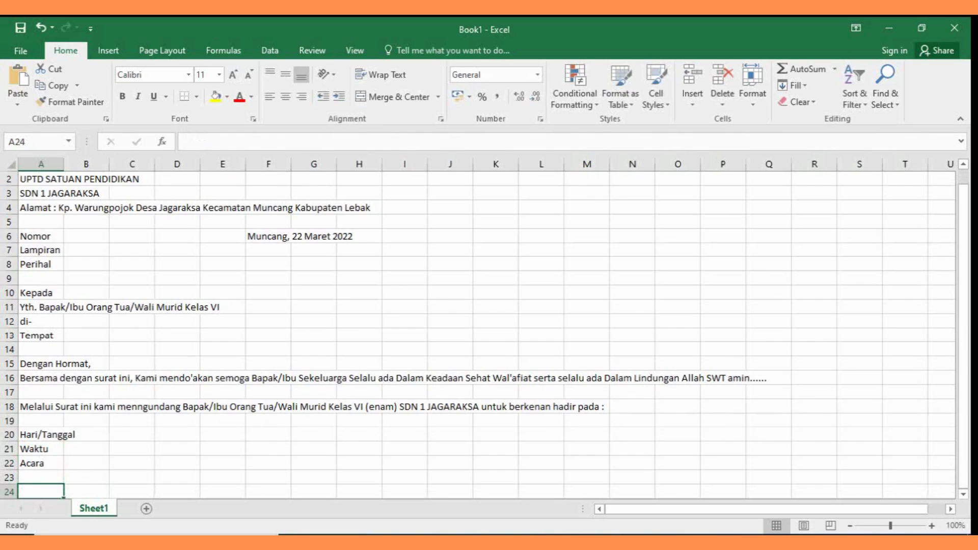
pyautogui.write('Tema')
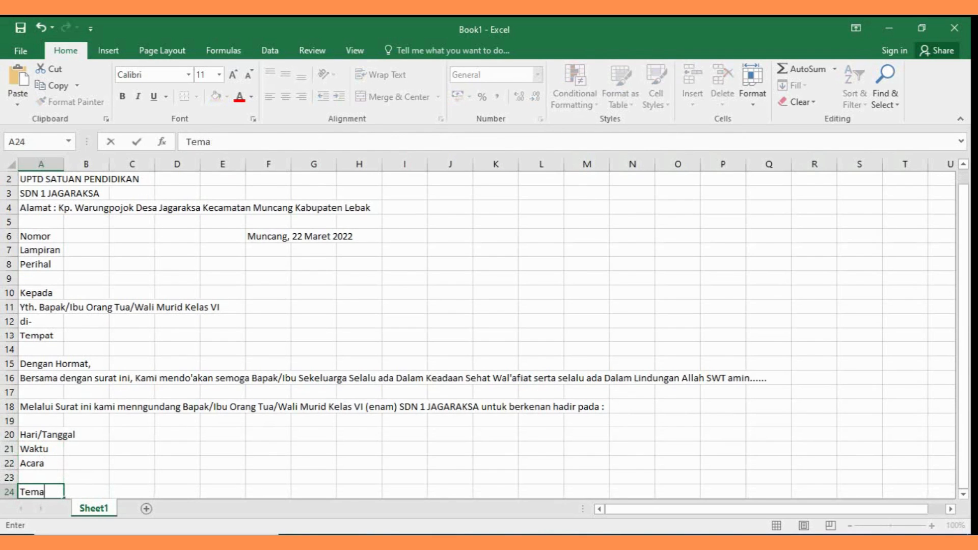
pyautogui.press('BackSpace')
pyautogui.write('pat')
pyautogui.press('Return')
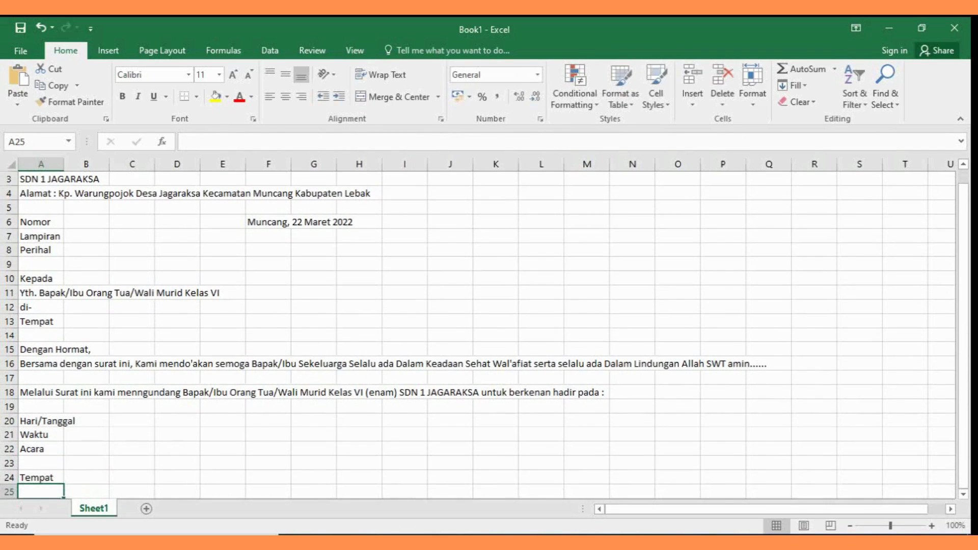
# Leave row 25 blank and begin the closing paragraph in A26 with "Demikian Surat Pemberitahuan ini kami sampaikan, atas perhatian dan kehadiran"
pyautogui.press('Return')
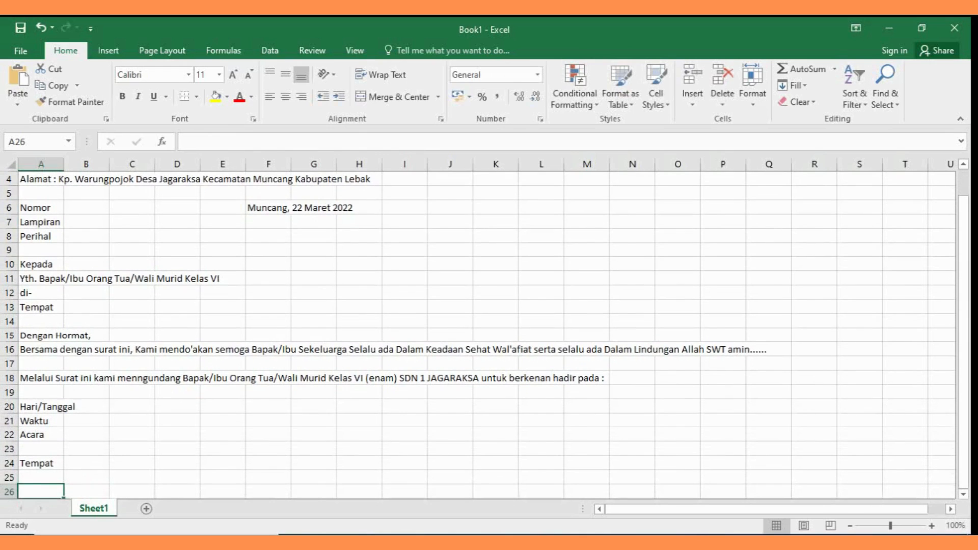
pyautogui.write('Demikian')
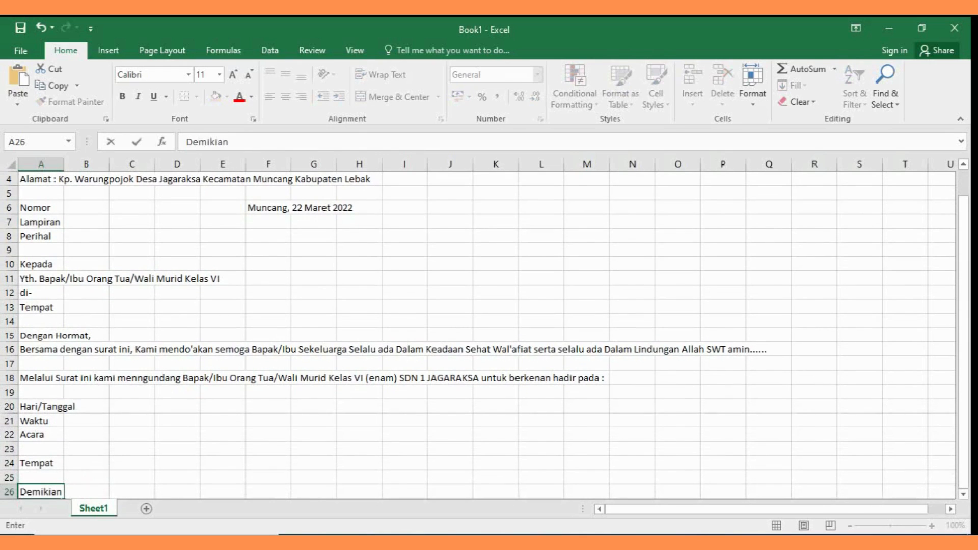
pyautogui.write(' Surat Pem')
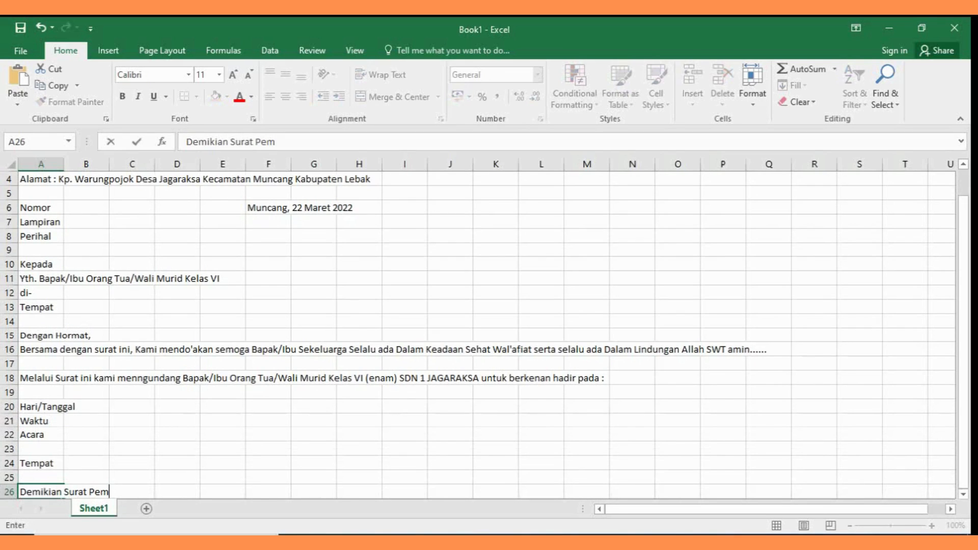
pyautogui.write('beritahuan')
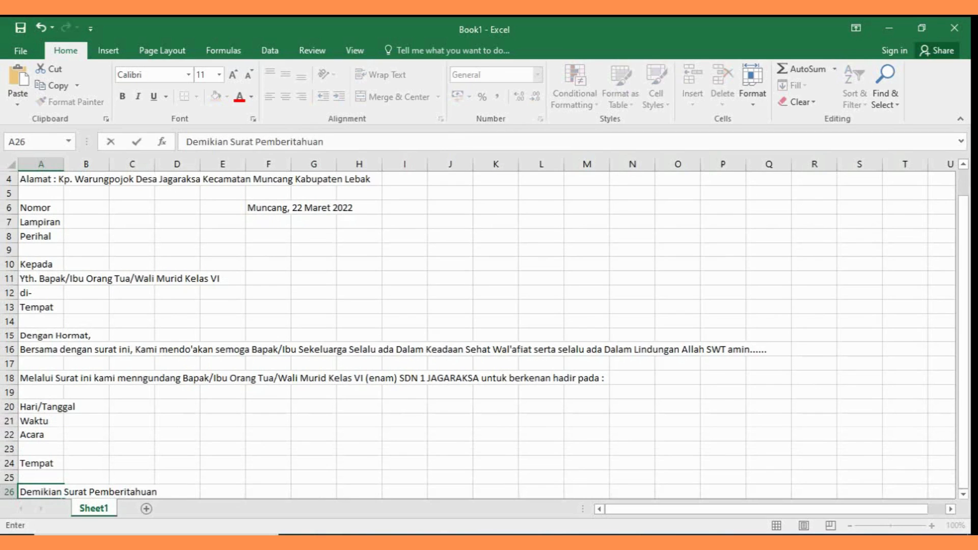
pyautogui.write(' ini kami sampaikan,')
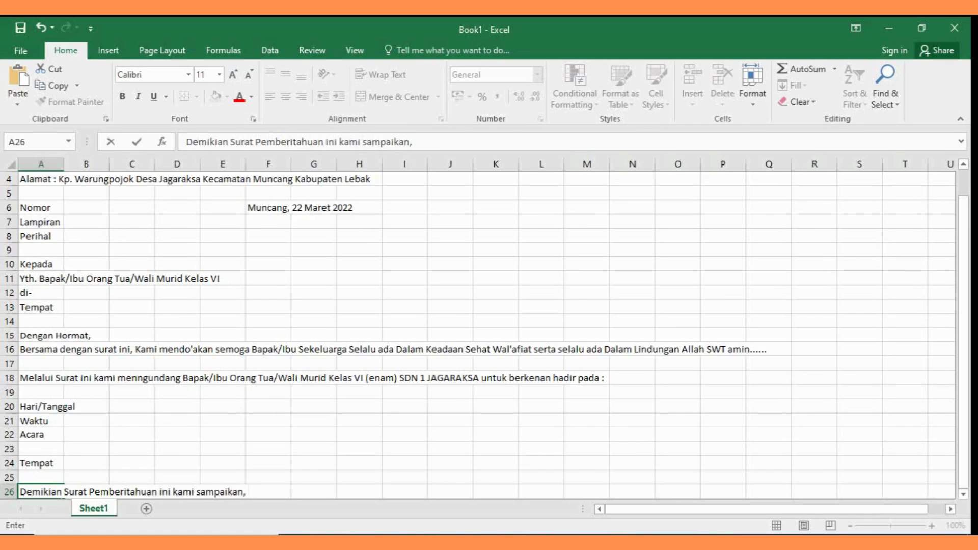
pyautogui.write(' atas perhati')
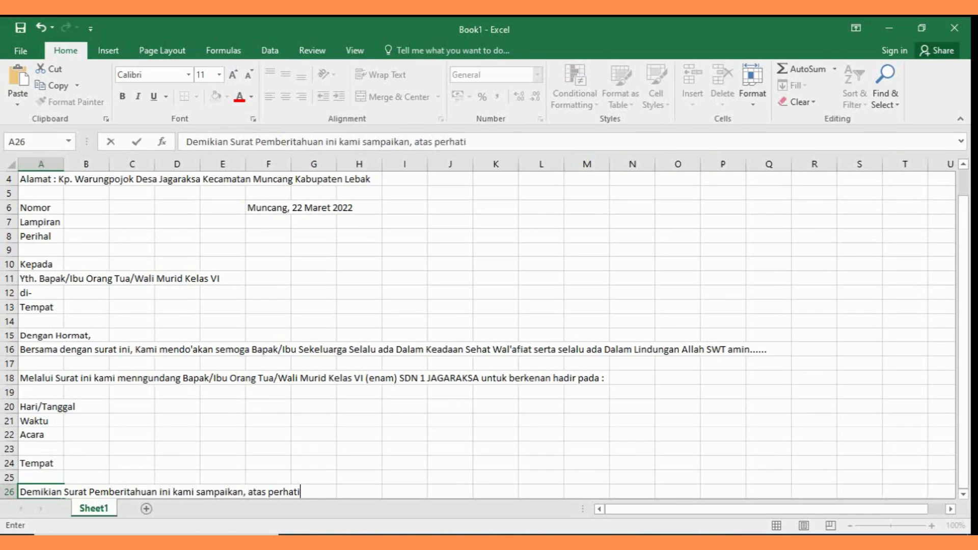
pyautogui.write('an dan kehadiran ')
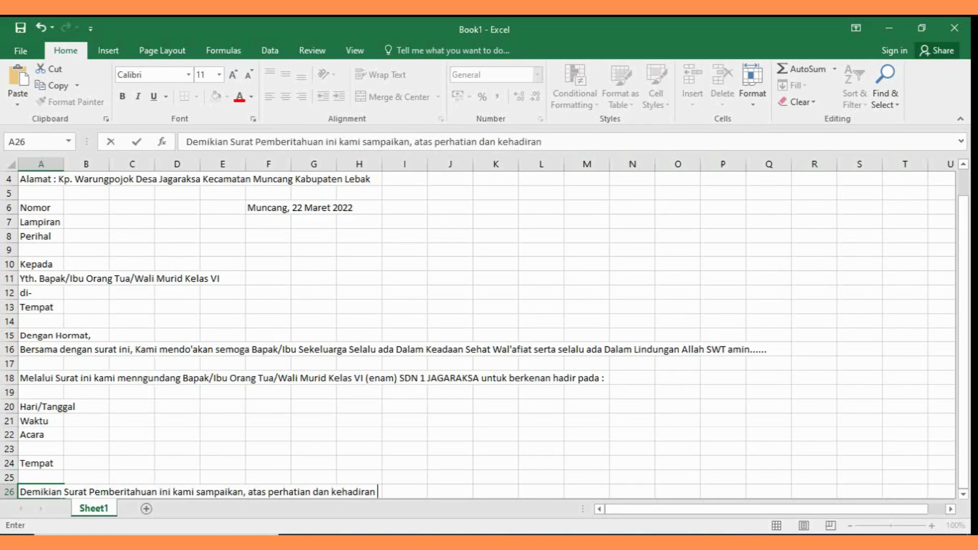
# Complete the A26 closing paragraph after "kehadiran" with "Bapak/Ibu kami Ucapkan terima kasih yang sebesar-besarnya"
pyautogui.write('Bapak/ibu')
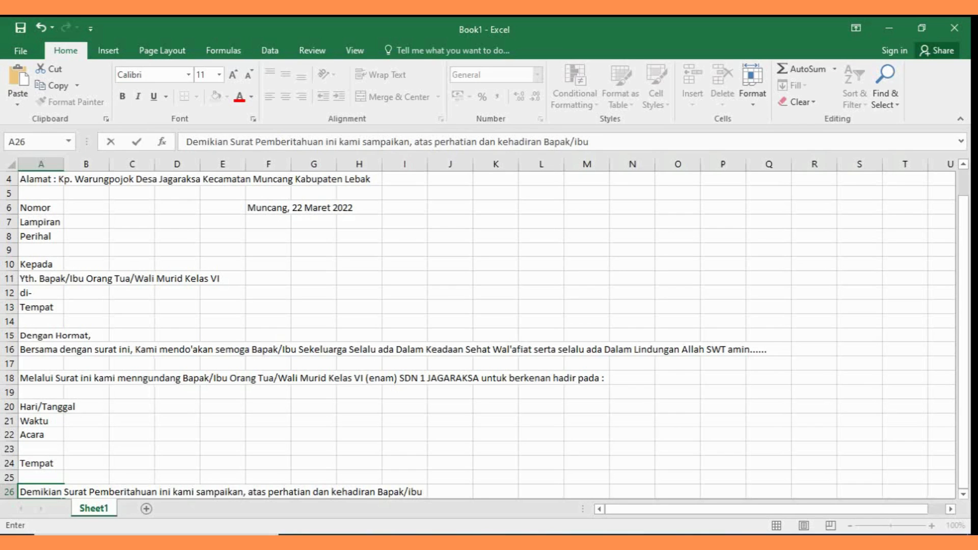
pyautogui.press('BackSpace')
pyautogui.press('BackSpace')
pyautogui.press('BackSpace')
pyautogui.write('Ibu kami Ucapkan ')
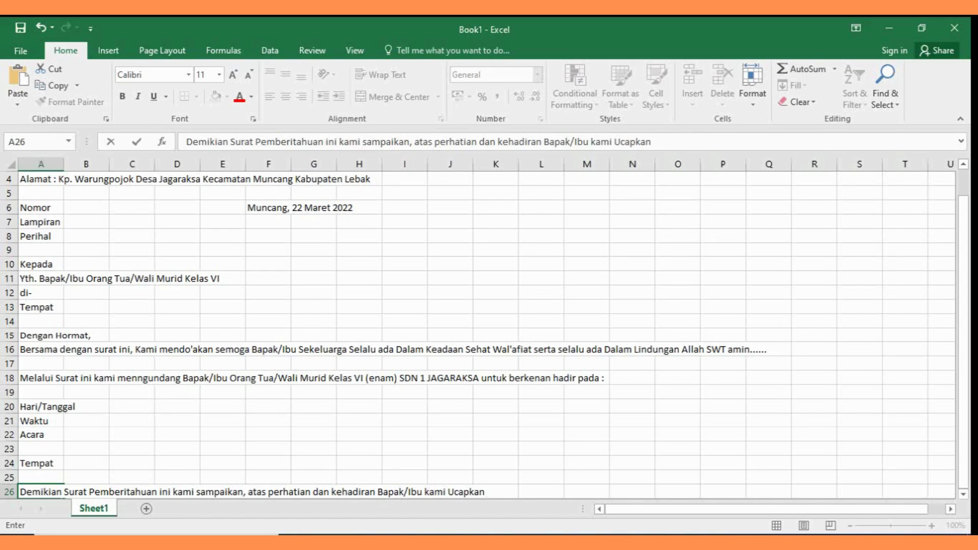
pyautogui.write('terima kasih')
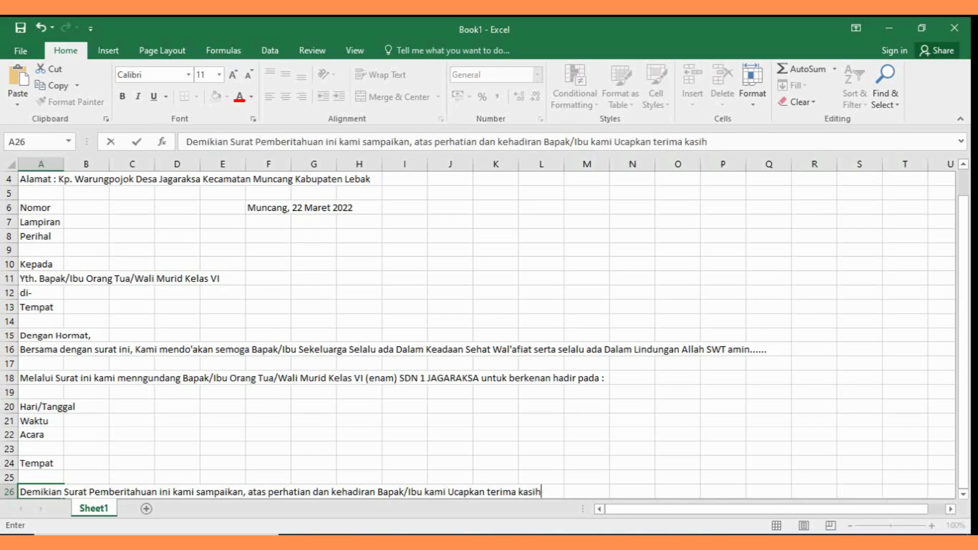
pyautogui.write(' yang sebes')
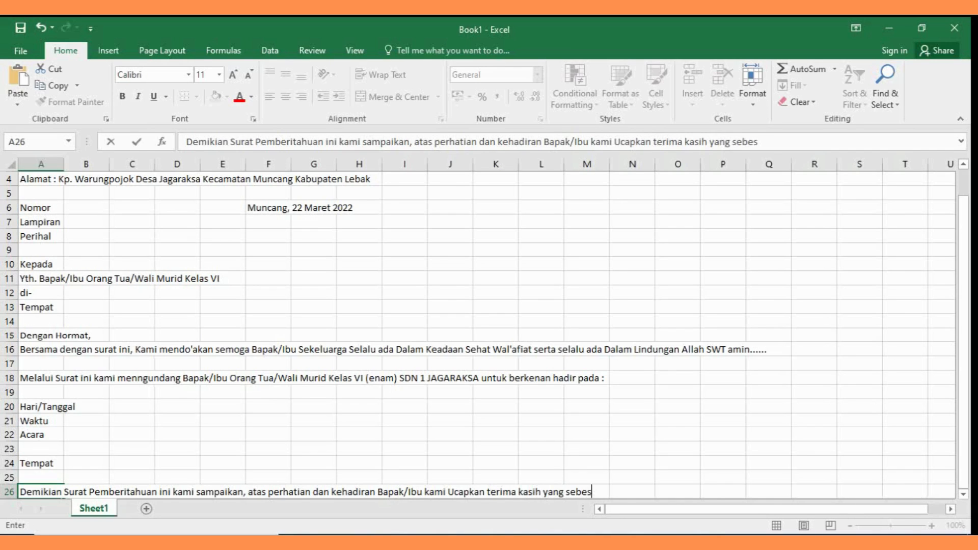
pyautogui.write('ar-besarnya')
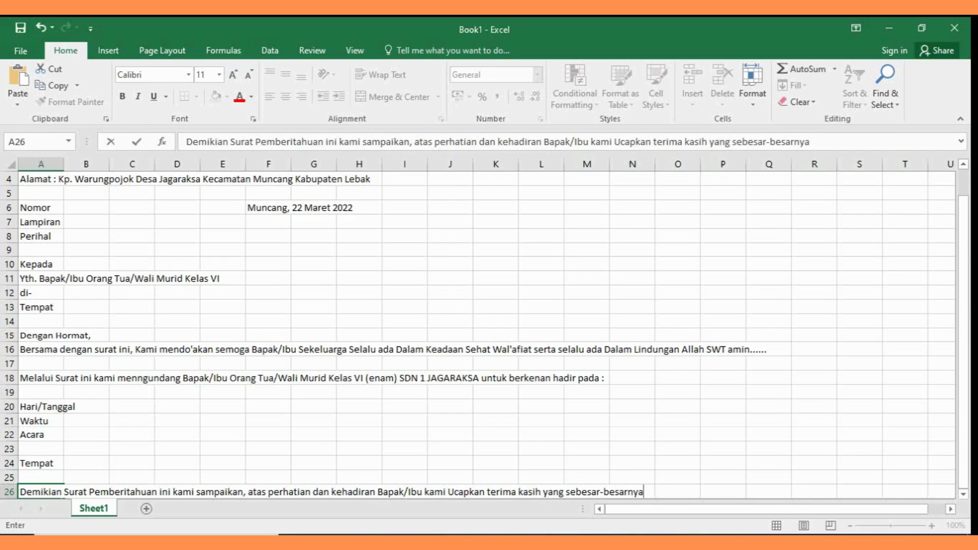
pyautogui.press('Return')
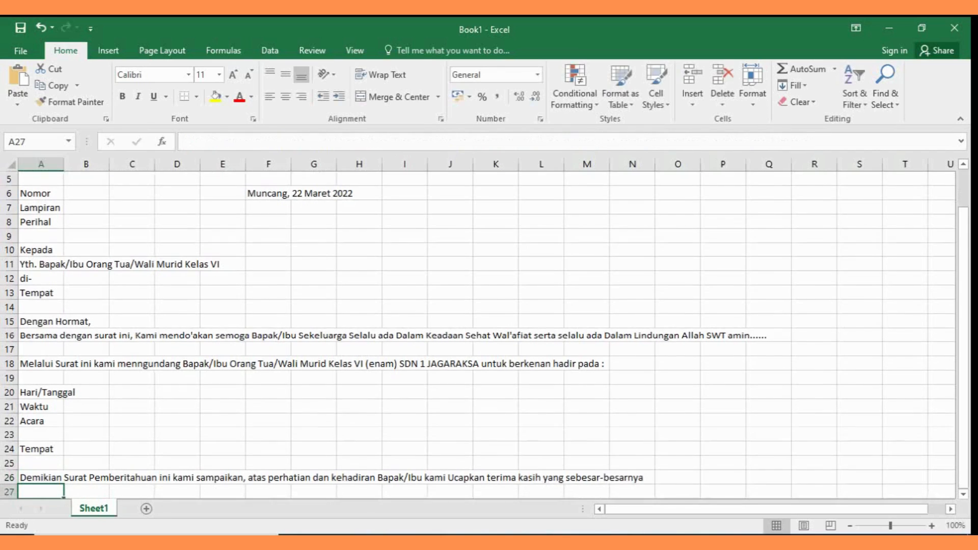
# Leave row 27 blank, enter "Kepala Sekolah," in A28 and leave rows 29 to 32 empty beneath it as signature space
pyautogui.press('Return')
pyautogui.write('Kepala Sekolah')
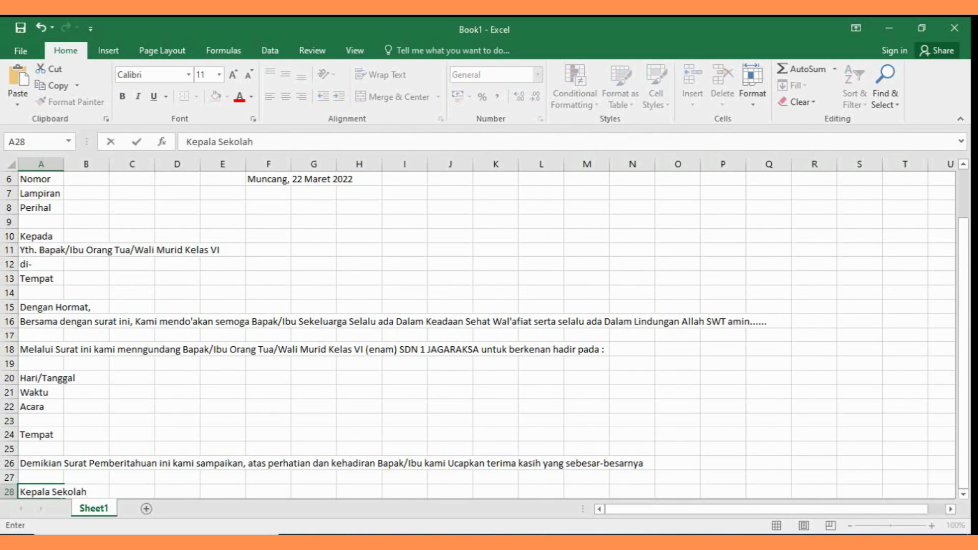
pyautogui.write(',')
pyautogui.press('Return')
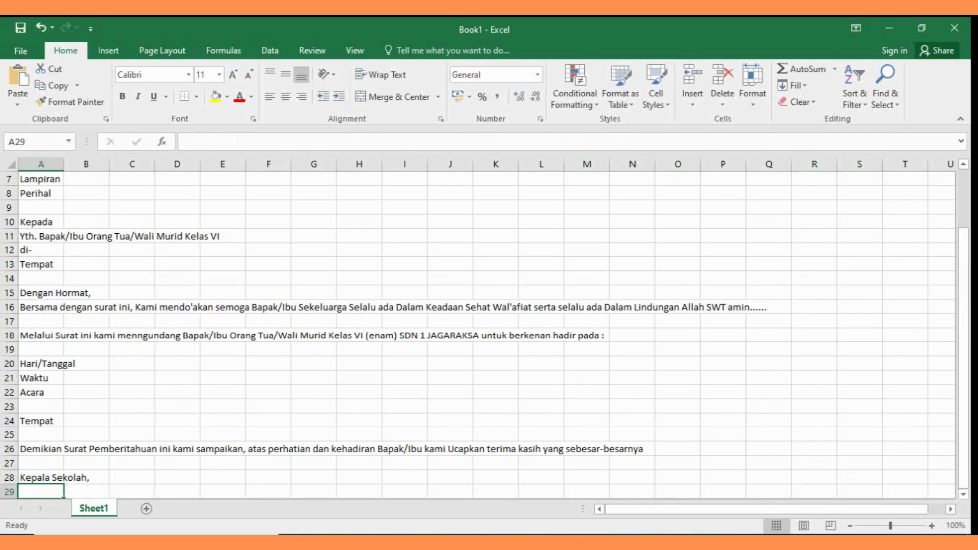
pyautogui.press('Return')
pyautogui.press('Return')
pyautogui.press('Return')
pyautogui.press('Return')
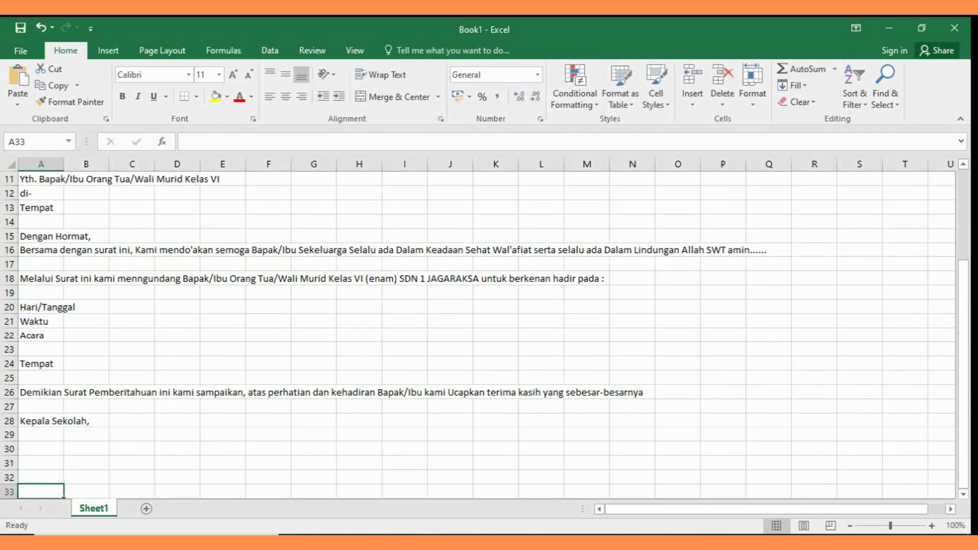
pyautogui.write('ANDA')
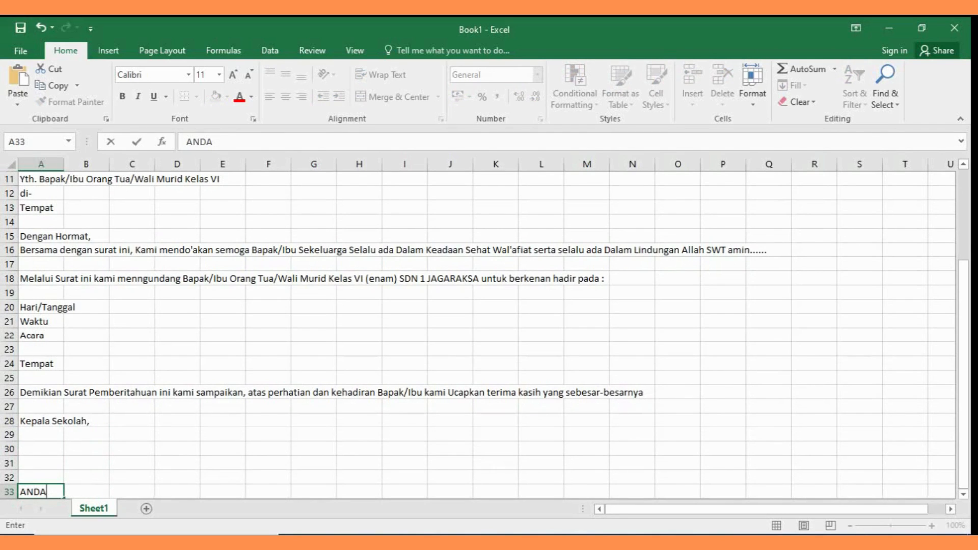
pyautogui.press('Return')
pyautogui.press('Up')
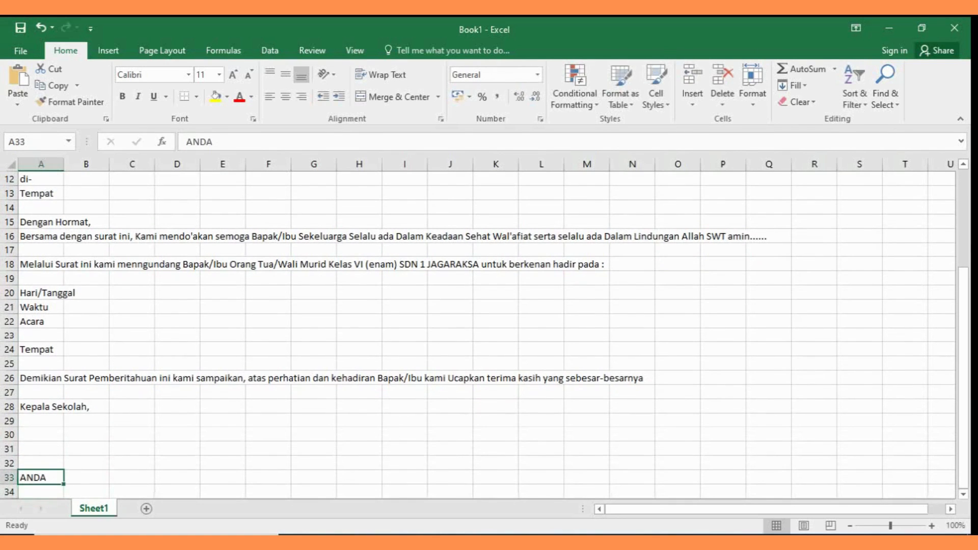
pyautogui.write('KE')
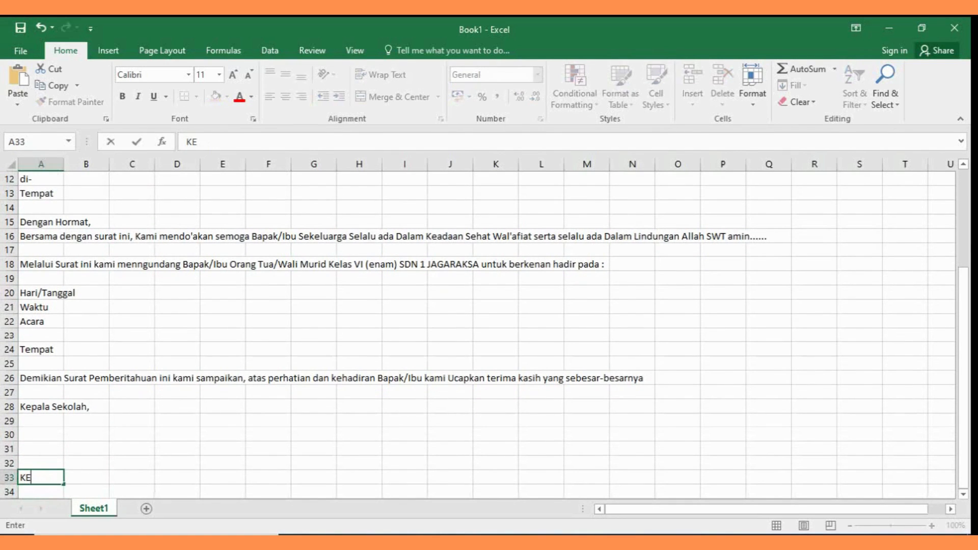
pyautogui.write('PALA')
pyautogui.hotkey('ctrl', 'Return')
# Enter the placeholder "Nama Kepala Sekolah" in A33 and "Nip." followed by the headmaster's employee ID number in A34
pyautogui.write('Nama Kepala Sekolah')
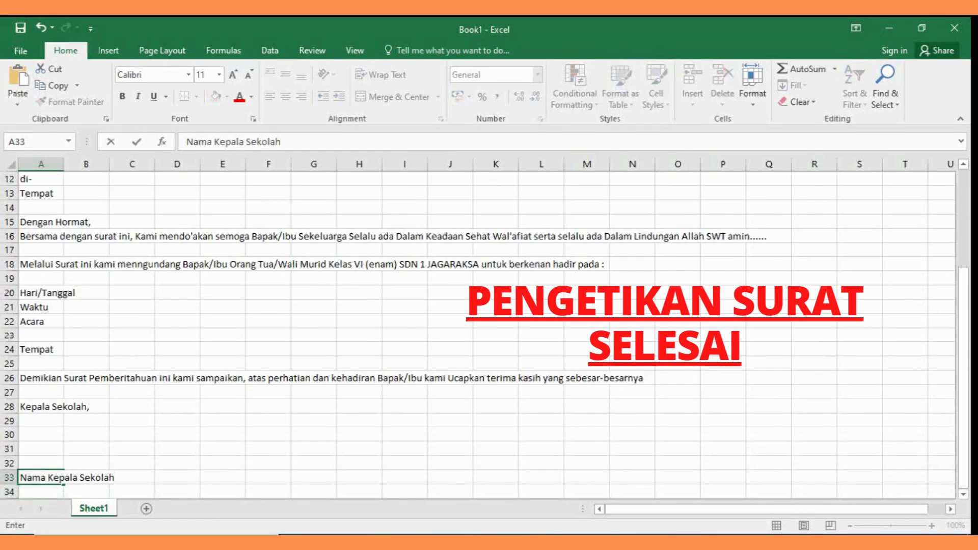
pyautogui.press('Return')
pyautogui.write('NI')
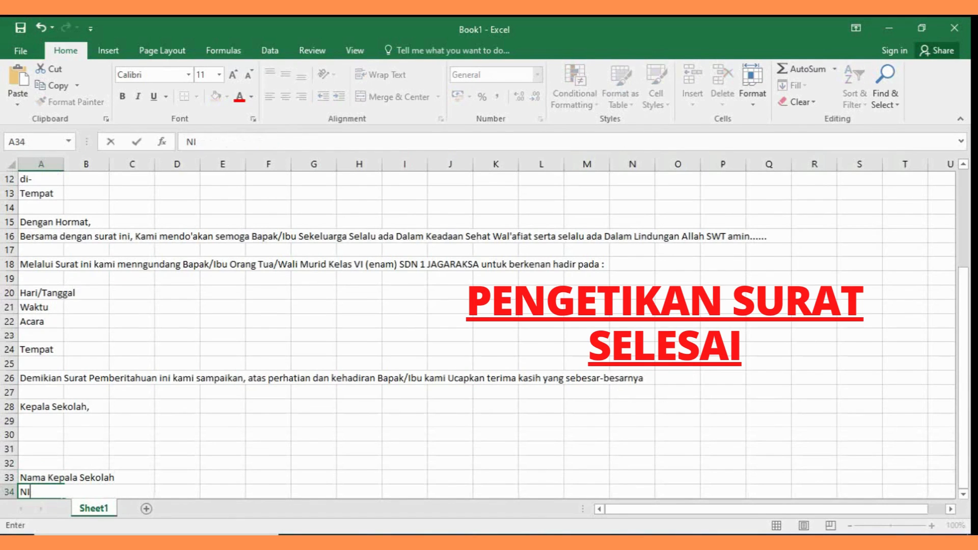
pyautogui.write('p. 1234567890')
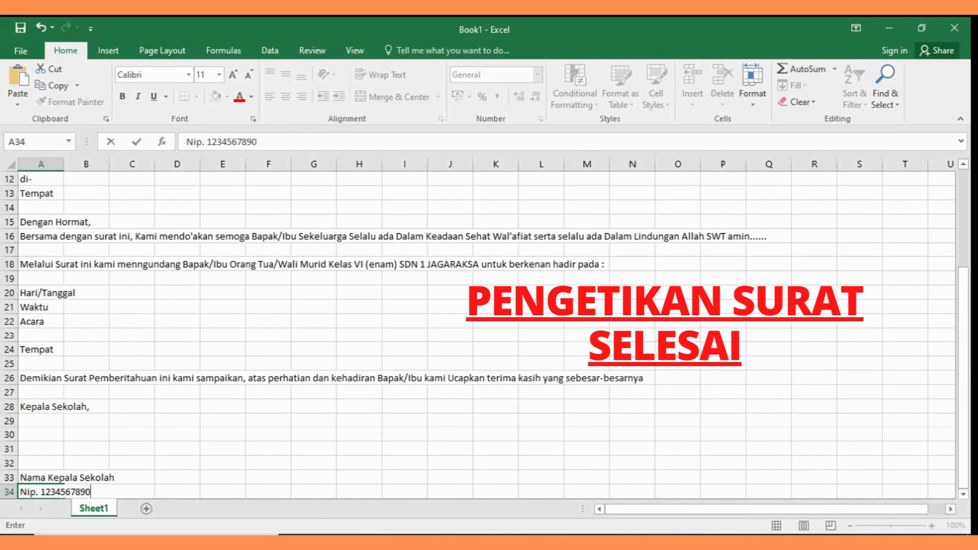
pyautogui.press('Return')
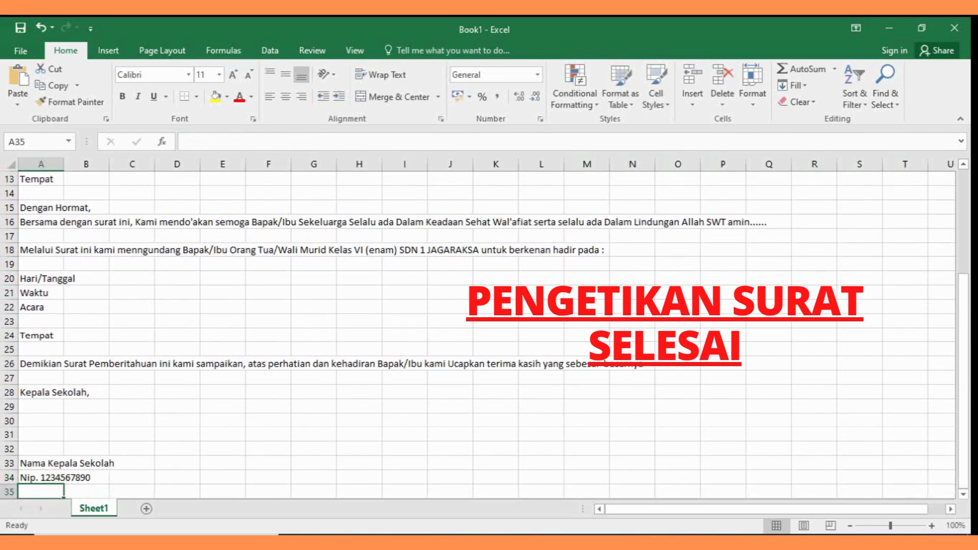
# Return to the beginning of the letter and bring up the page layout options for setting up the page
pyautogui.scroll(4, 480, 331)
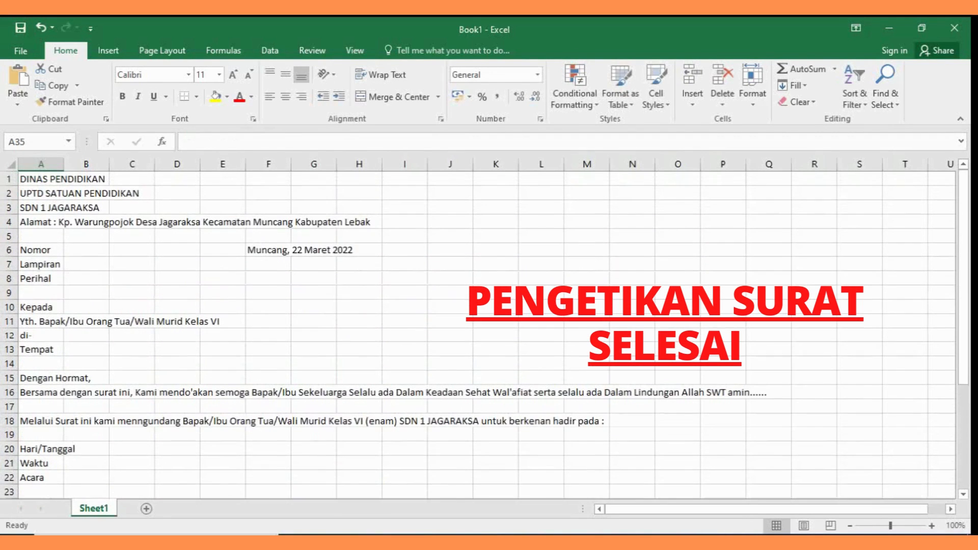
pyautogui.click(162, 51)
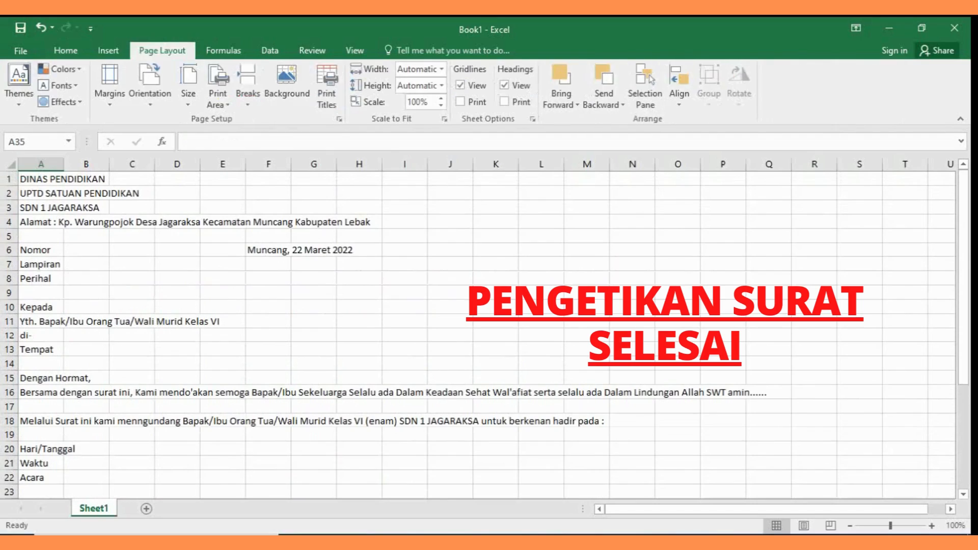